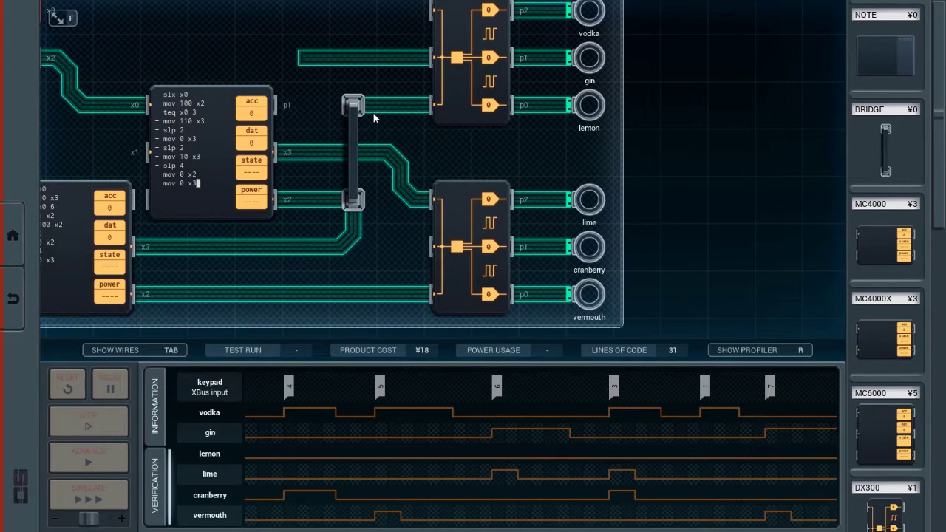
# Step: Move the upper DX300 beside vodka, gin and lemon, and rewire it to those outputs
pyautogui.moveTo(218, 43); pyautogui.dragTo(391, 92)
pyautogui.moveTo(488, 322)
pyautogui.mouseDown()
pyautogui.moveTo(525, 231)
pyautogui.moveTo(375, 236)
pyautogui.mouseUp()
pyautogui.moveTo(459, 176)
pyautogui.mouseDown()
pyautogui.moveTo(373, 238)
pyautogui.moveTo(552, 191)
pyautogui.moveTo(444, 222)
pyautogui.mouseUp()
pyautogui.moveTo(481, 127)
pyautogui.mouseDown()
pyautogui.moveTo(494, 205)
pyautogui.moveTo(517, 68)
pyautogui.mouseUp()
pyautogui.moveTo(459, 108); pyautogui.dragTo(512, 98)
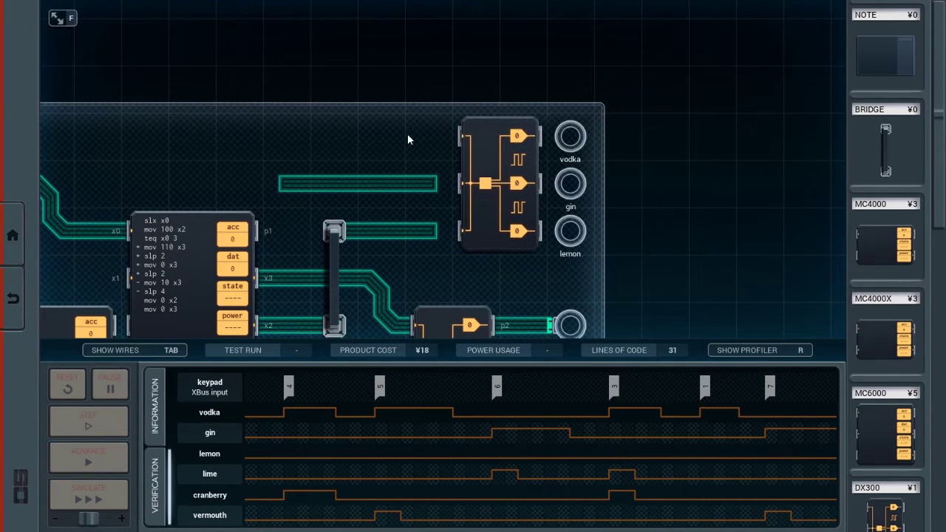
pyautogui.moveTo(540, 135); pyautogui.dragTo(556, 135)
pyautogui.moveTo(540, 182); pyautogui.dragTo(556, 183)
pyautogui.moveTo(540, 230)
pyautogui.mouseDown()
pyautogui.moveTo(556, 231)
pyautogui.moveTo(511, 124)
pyautogui.mouseUp()
# Step: Move the lower DX300 beside lime, cranberry and vermouth, and reconnect its x2 and output wires
pyautogui.moveTo(517, 312); pyautogui.dragTo(518, 214)
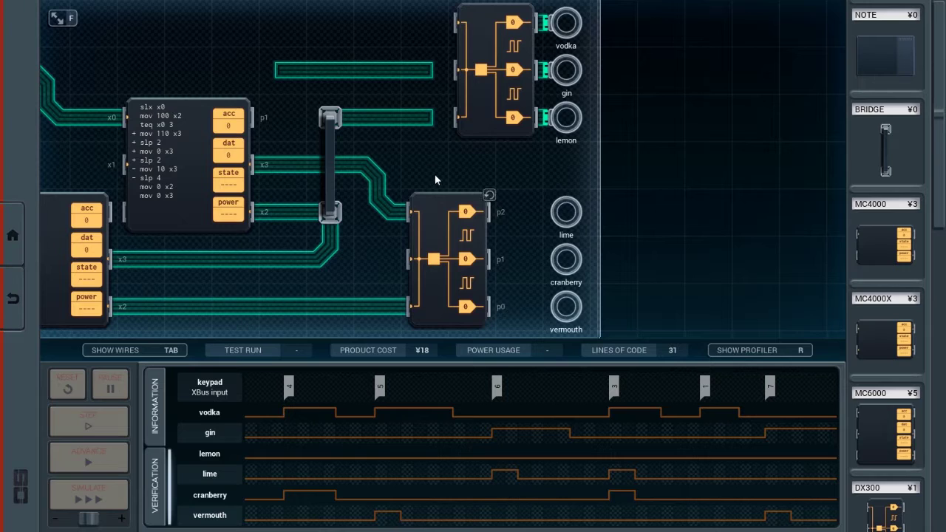
pyautogui.moveTo(458, 199); pyautogui.dragTo(505, 200)
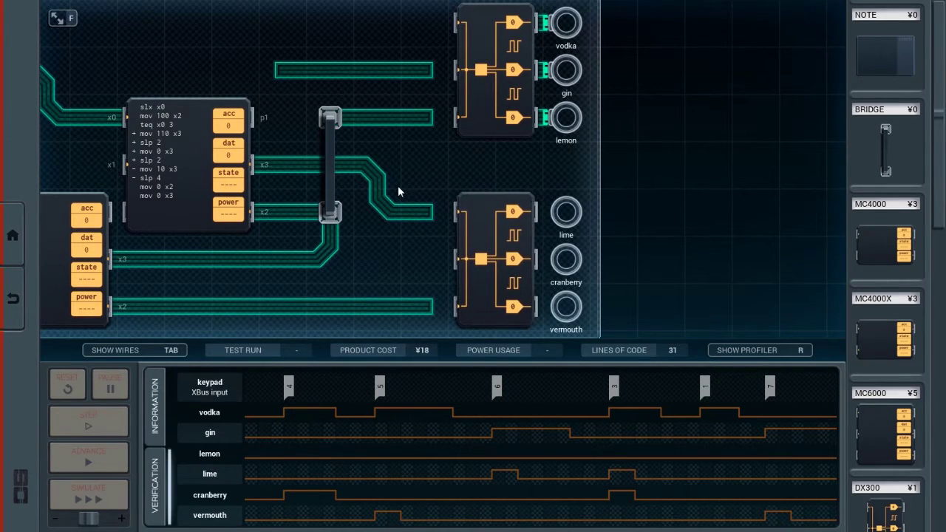
pyautogui.moveTo(433, 305); pyautogui.dragTo(454, 305)
pyautogui.moveTo(540, 211); pyautogui.dragTo(556, 211)
pyautogui.moveTo(383, 153); pyautogui.dragTo(515, 102)
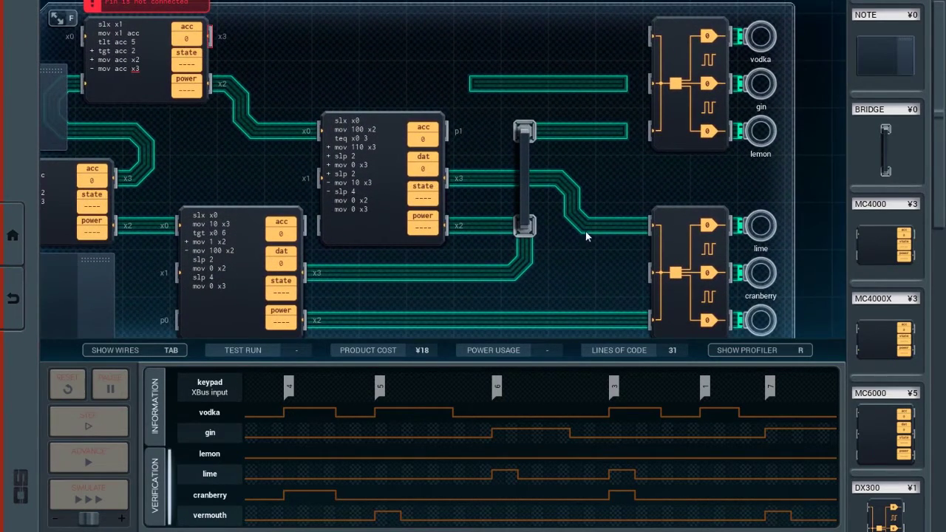
pyautogui.moveTo(589, 236); pyautogui.dragTo(567, 164)
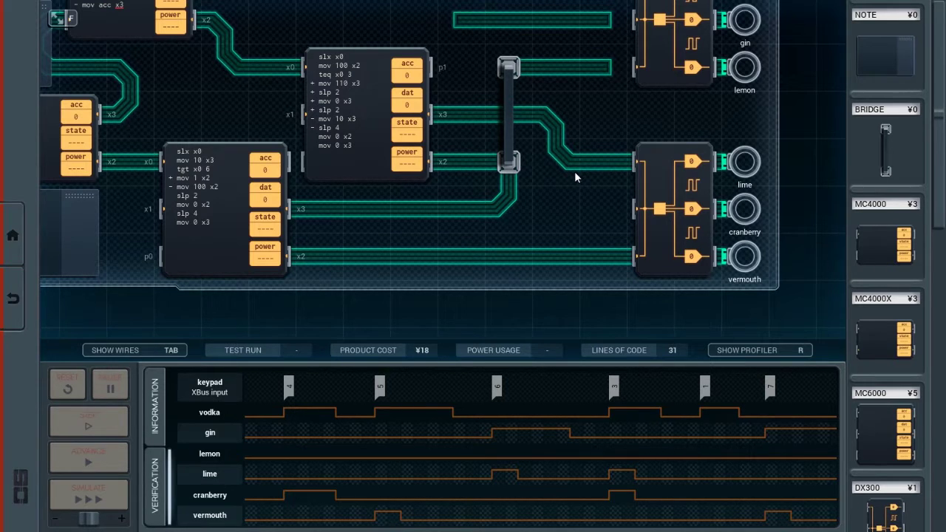
# Step: Erase the stray wire pieces and route the middle controller's x3 wire into the lower DX300
pyautogui.moveTo(569, 176); pyautogui.dragTo(521, 230)
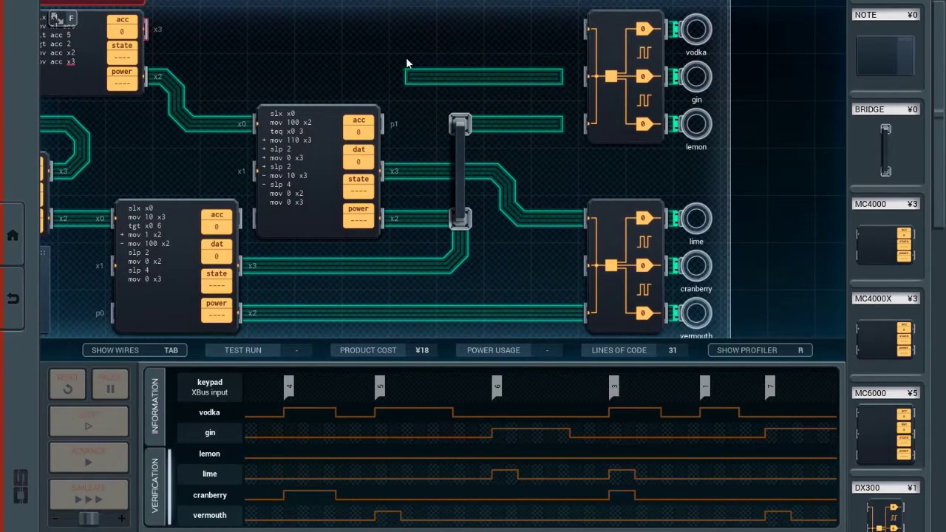
pyautogui.rightClick(405, 62)
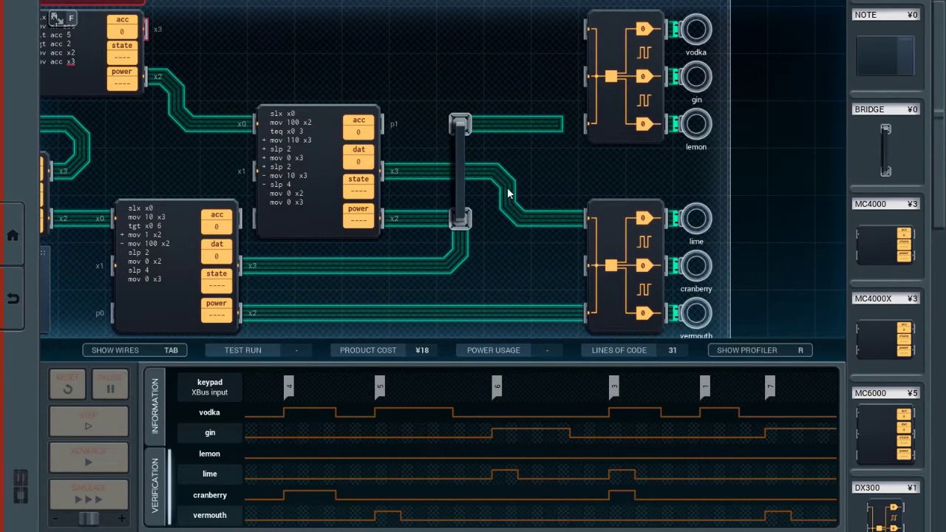
pyautogui.rightClick(537, 178)
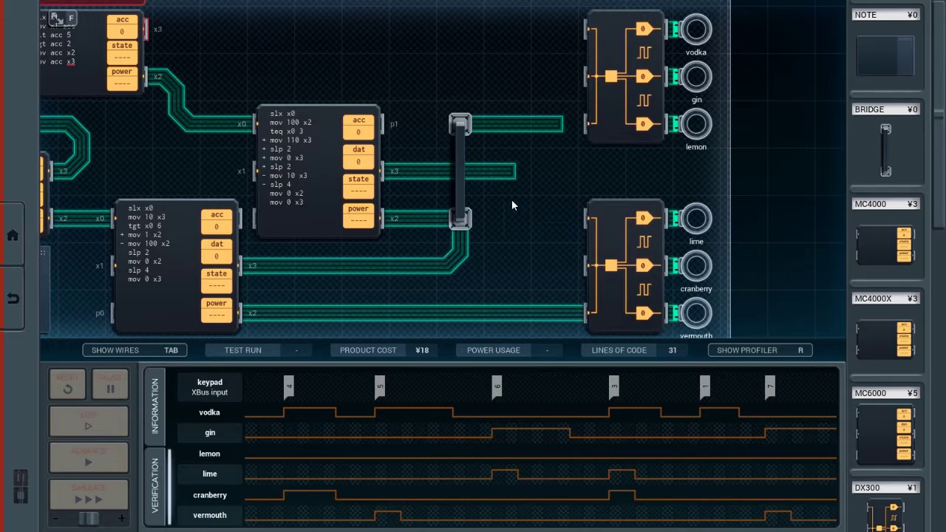
pyautogui.moveTo(495, 171)
pyautogui.mouseDown()
pyautogui.moveTo(559, 165)
pyautogui.moveTo(555, 206)
pyautogui.moveTo(585, 218)
pyautogui.mouseUp()
pyautogui.rightClick(575, 168)
pyautogui.moveTo(447, 170); pyautogui.dragTo(495, 174)
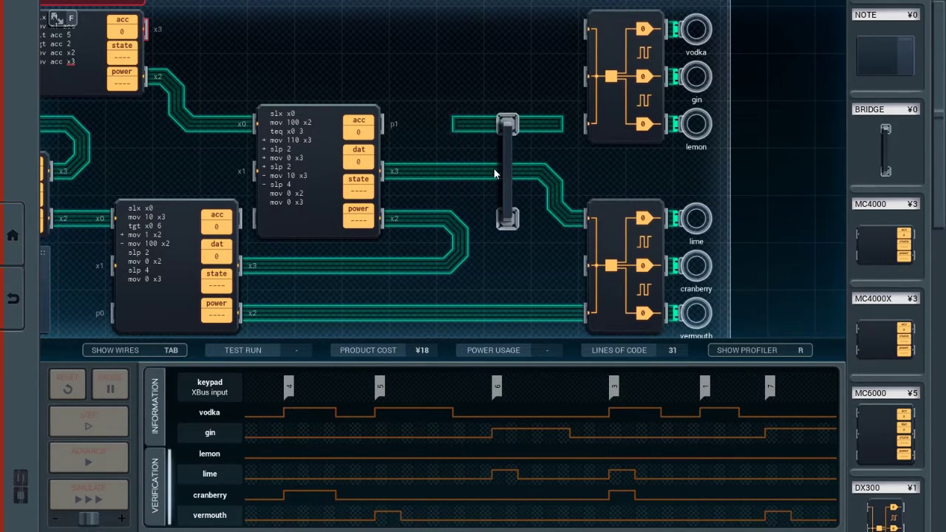
pyautogui.rightClick(473, 122)
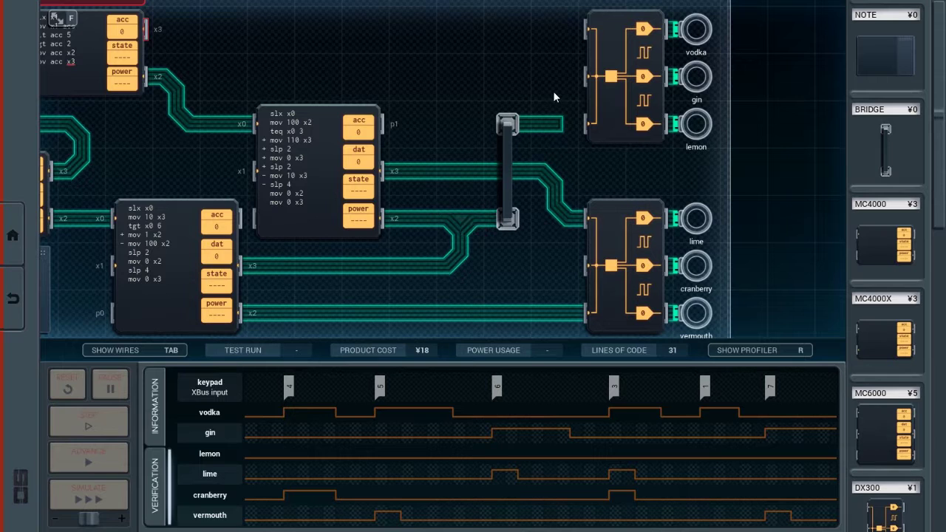
pyautogui.press('F5')
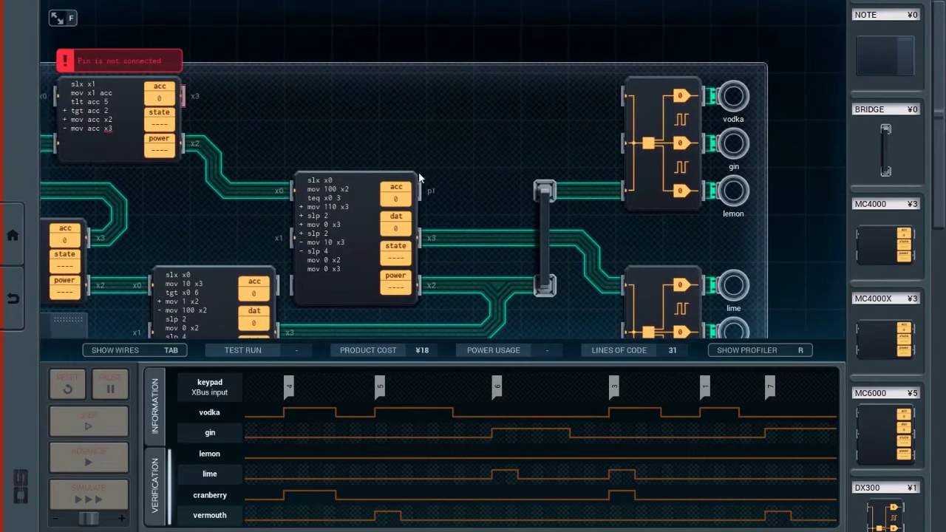
pyautogui.moveTo(454, 137)
pyautogui.mouseDown()
pyautogui.moveTo(412, 167)
pyautogui.moveTo(412, 74)
pyautogui.mouseUp()
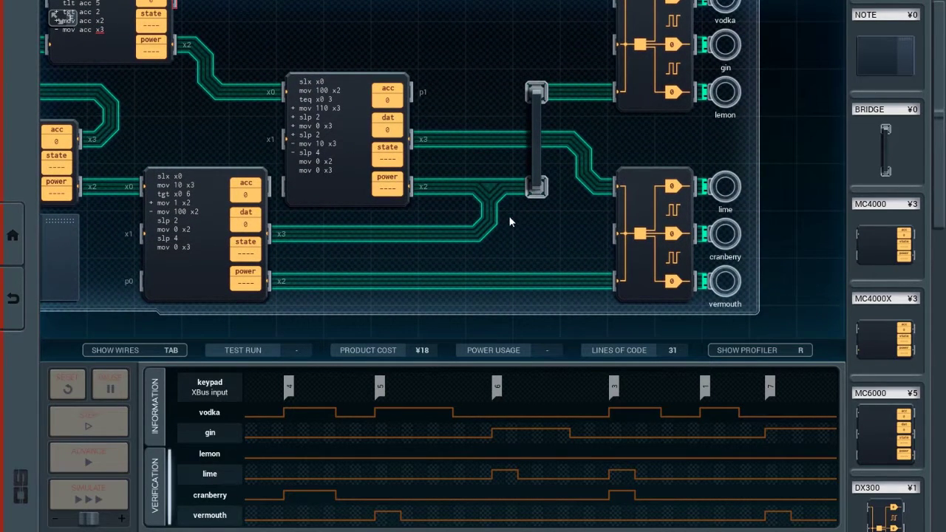
pyautogui.moveTo(532, 231)
pyautogui.mouseDown()
pyautogui.moveTo(529, 311)
pyautogui.moveTo(533, 227)
pyautogui.moveTo(538, 267)
pyautogui.moveTo(594, 268)
pyautogui.mouseUp()
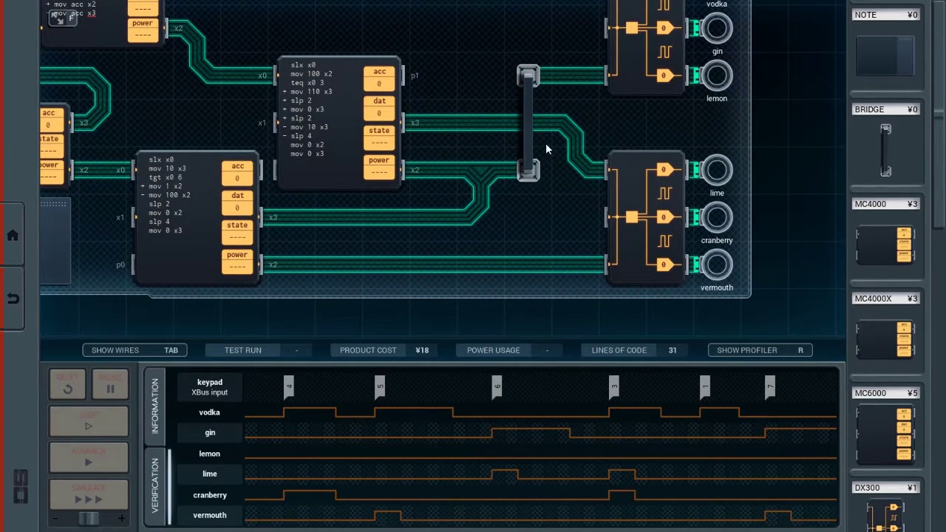
# Step: Remove the x3 wire to the lower module and place a second bridge
pyautogui.moveTo(550, 147)
pyautogui.mouseDown()
pyautogui.moveTo(531, 103)
pyautogui.moveTo(571, 127)
pyautogui.mouseUp()
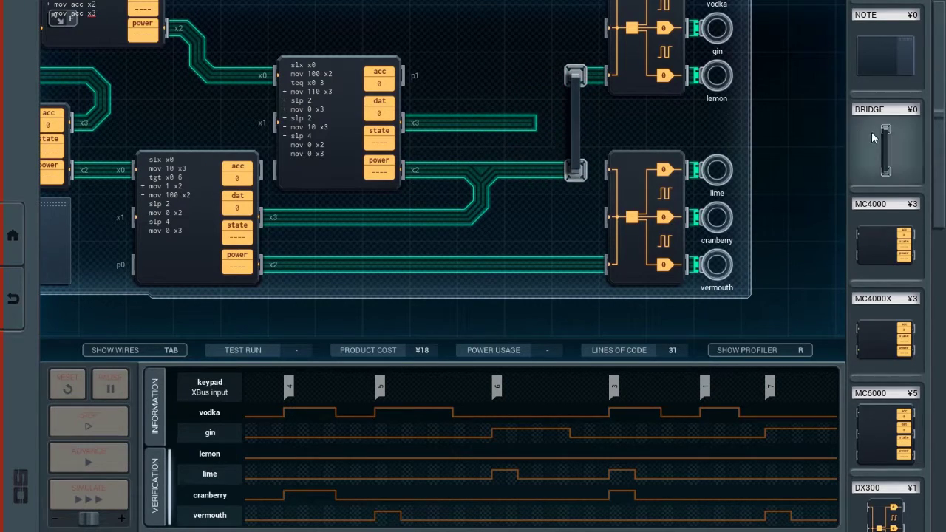
pyautogui.moveTo(876, 140); pyautogui.dragTo(543, 174)
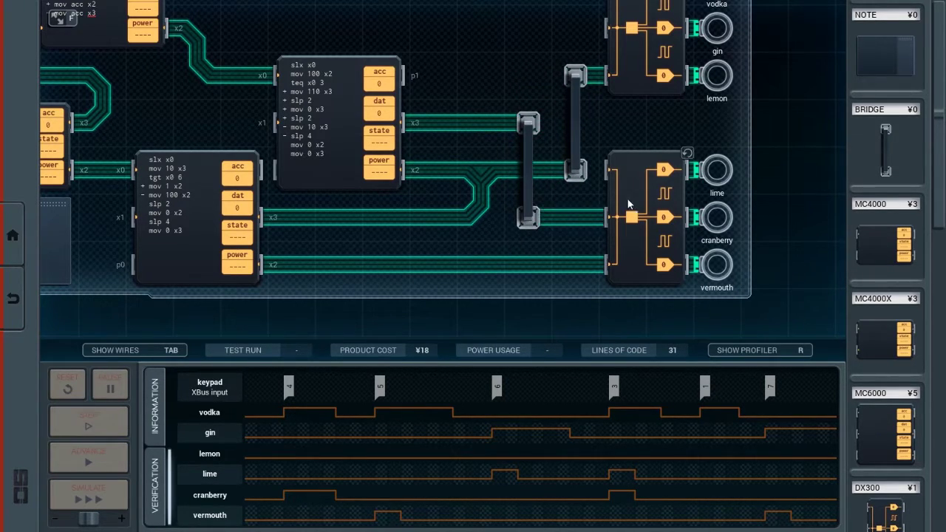
pyautogui.press('F5')
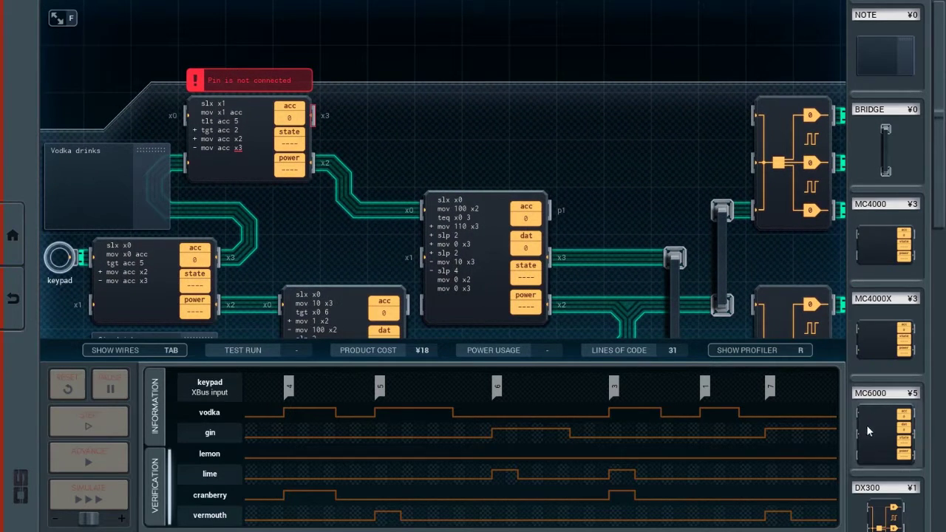
pyautogui.scroll(-5, 719, 235)
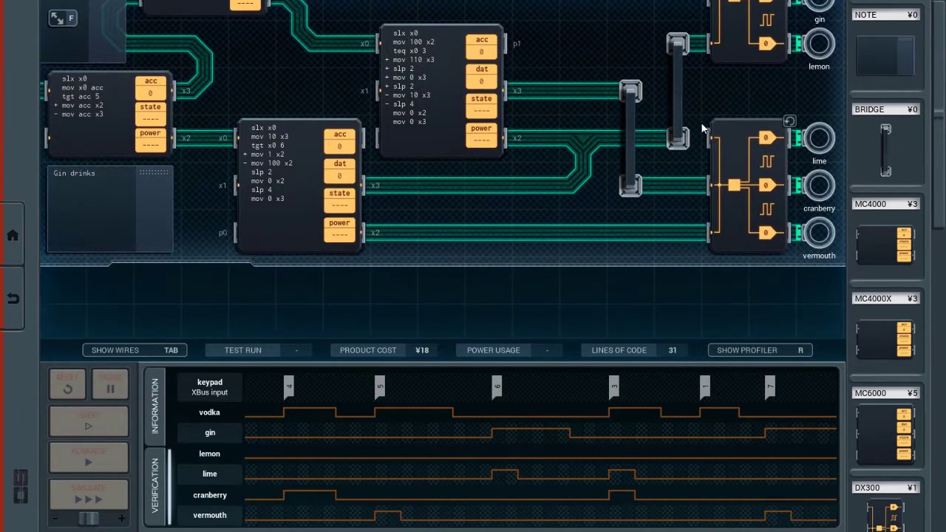
pyautogui.scroll(3, 706, 130)
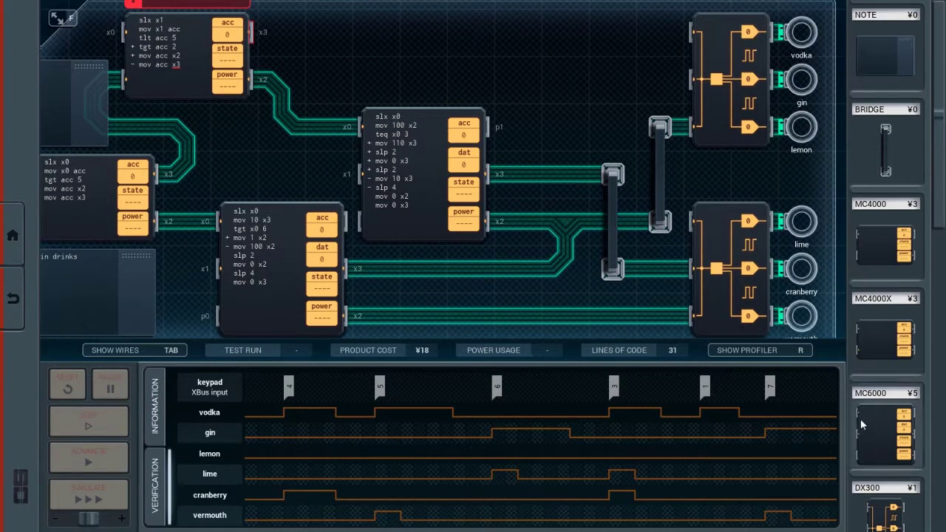
# Step: Shift the middle MC6000 left and reattach its x3 and x2 wires
pyautogui.moveTo(885, 429)
pyautogui.mouseDown()
pyautogui.moveTo(545, 112)
pyautogui.moveTo(621, 56)
pyautogui.mouseUp()
pyautogui.moveTo(424, 154); pyautogui.dragTo(391, 159)
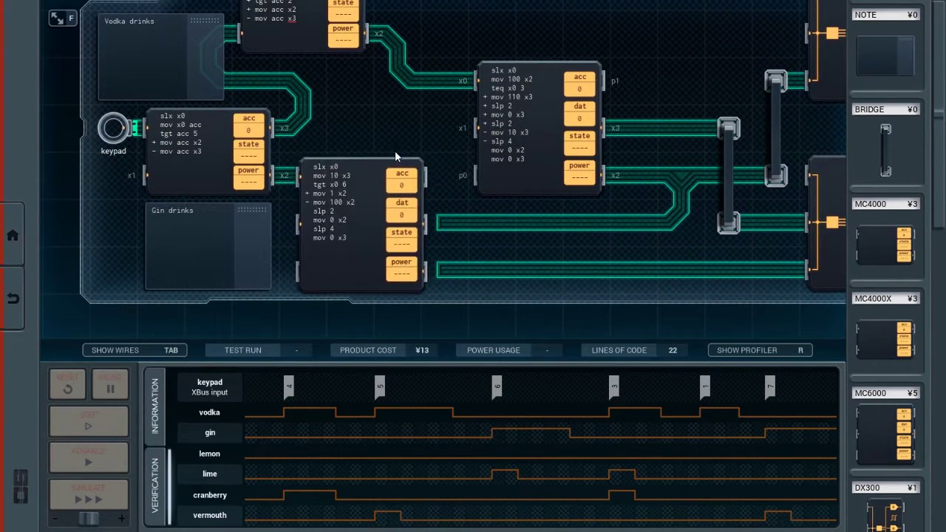
pyautogui.moveTo(422, 214); pyautogui.dragTo(437, 245)
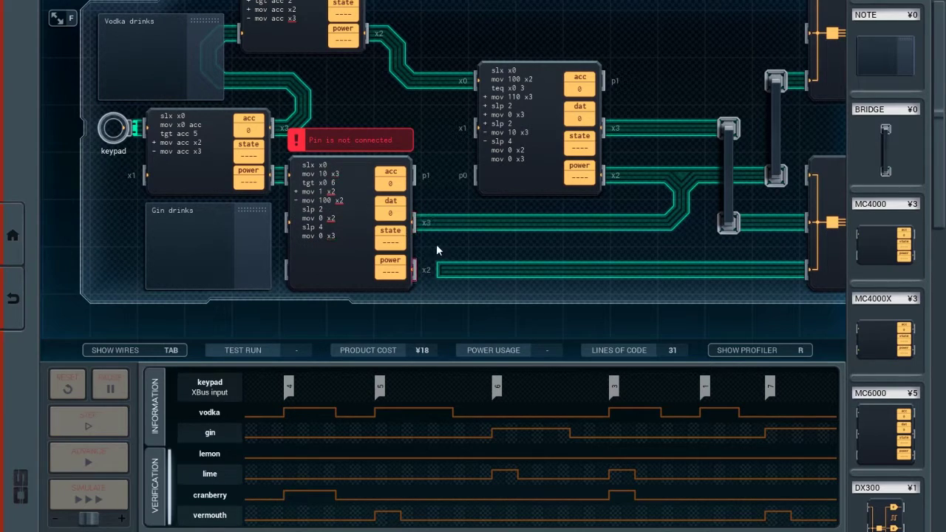
pyautogui.moveTo(551, 68); pyautogui.dragTo(504, 52)
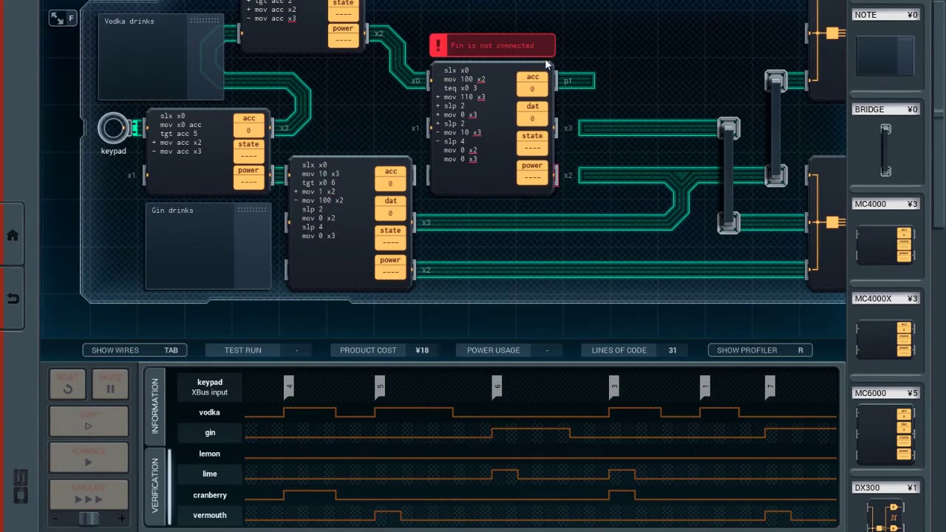
pyautogui.moveTo(580, 128); pyautogui.dragTo(556, 127)
pyautogui.moveTo(581, 175); pyautogui.dragTo(556, 175)
pyautogui.moveTo(766, 99); pyautogui.dragTo(633, 174)
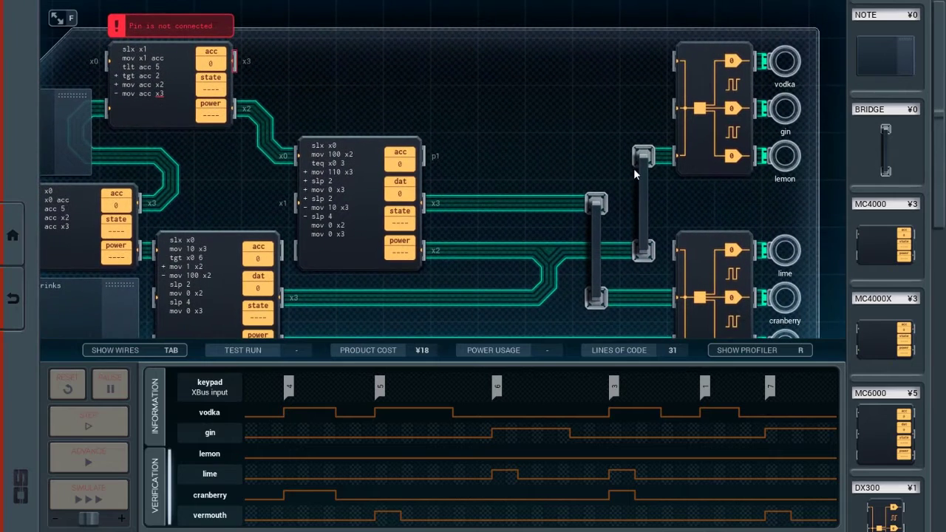
# Step: Add a new MC6000 near the top, wired from the top-left controller's x3
pyautogui.moveTo(885, 433); pyautogui.dragTo(521, 134)
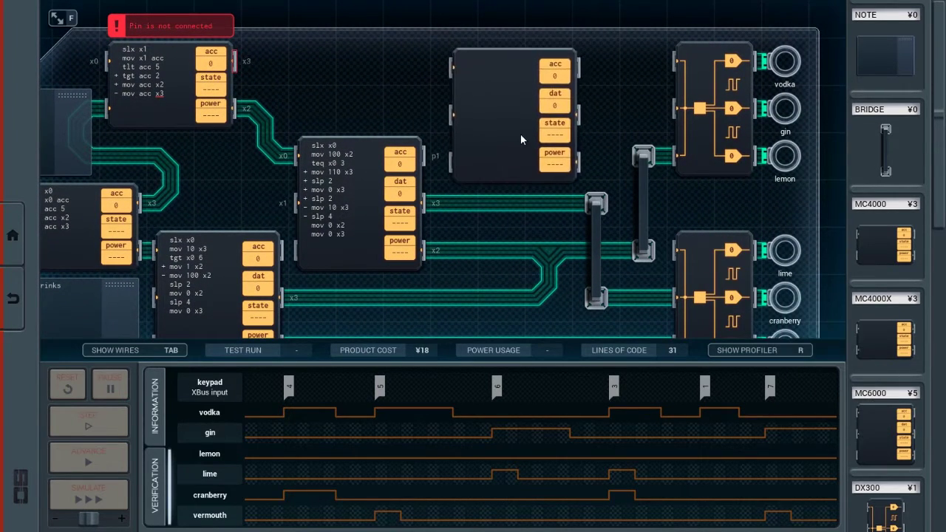
pyautogui.moveTo(597, 173)
pyautogui.mouseDown()
pyautogui.moveTo(554, 87)
pyautogui.moveTo(526, 177)
pyautogui.mouseUp()
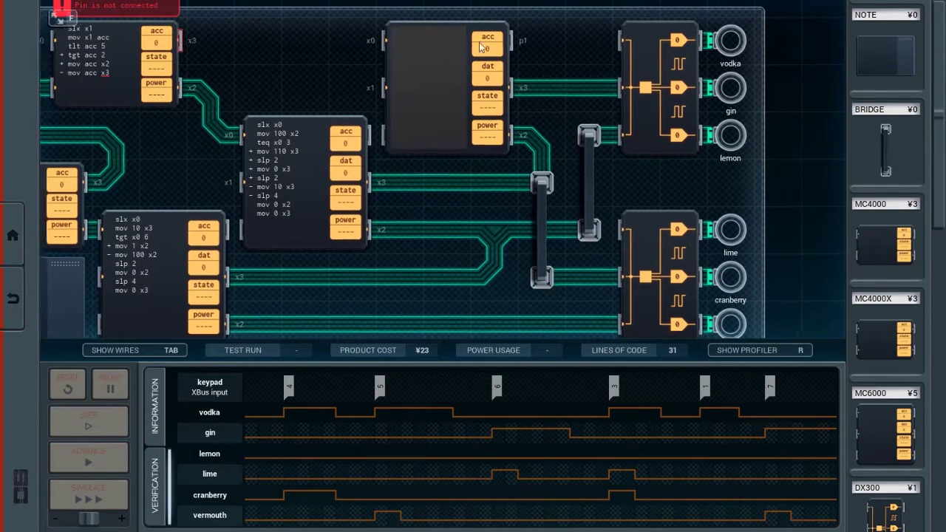
pyautogui.moveTo(324, 21); pyautogui.dragTo(441, 32)
# Step: Enter the new controller's first lines: an output, a sleep and a teq dat 2 test
pyautogui.click(518, 46)
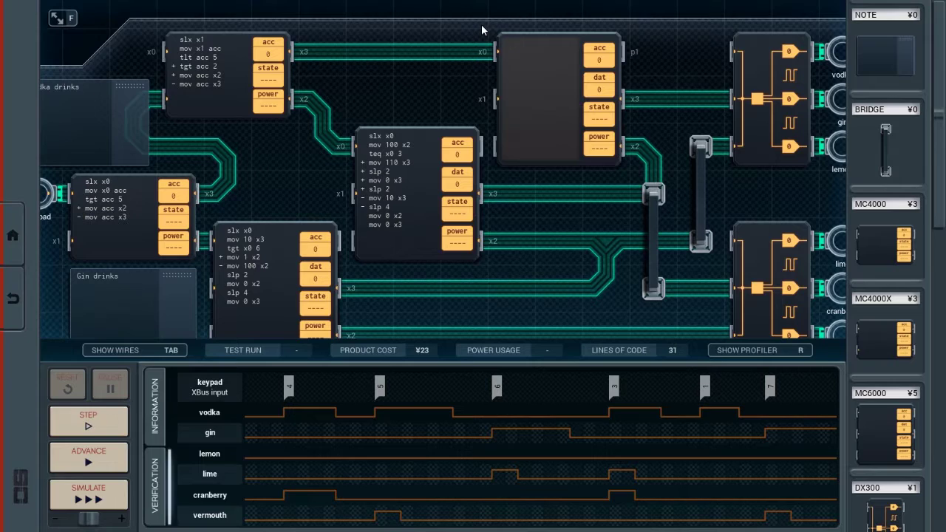
pyautogui.write('slx x0')
pyautogui.press('Return')
pyautogui.write('mov x0 dat')
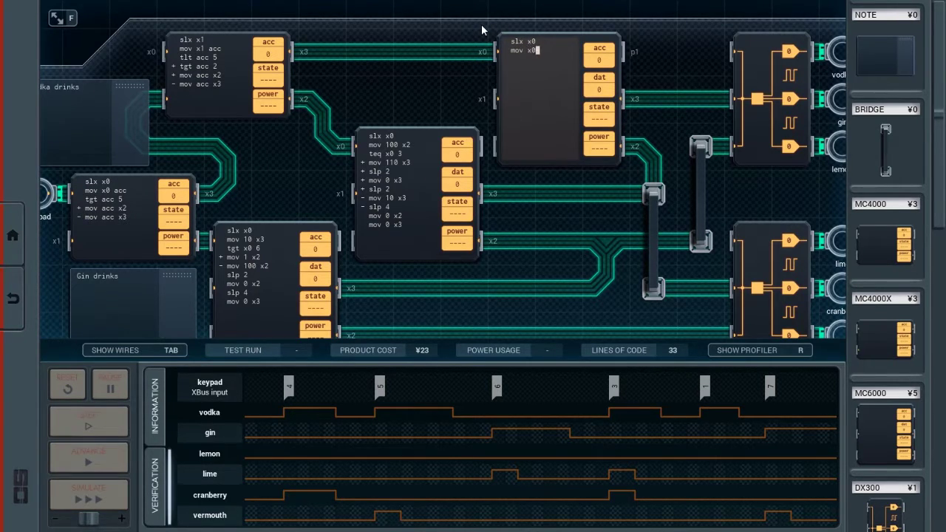
pyautogui.press('Return')
pyautogui.write('teq dat 1')
pyautogui.press('Return')
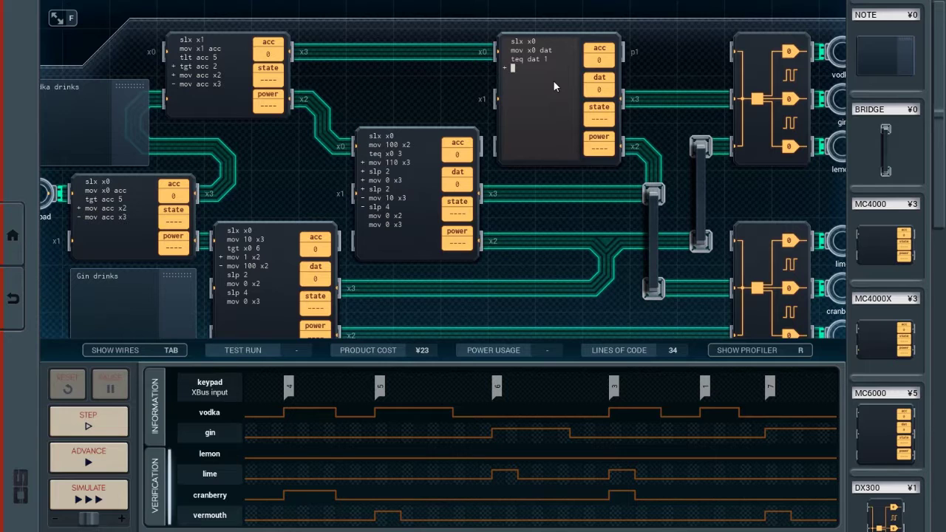
pyautogui.moveTo(554, 81); pyautogui.dragTo(488, 83)
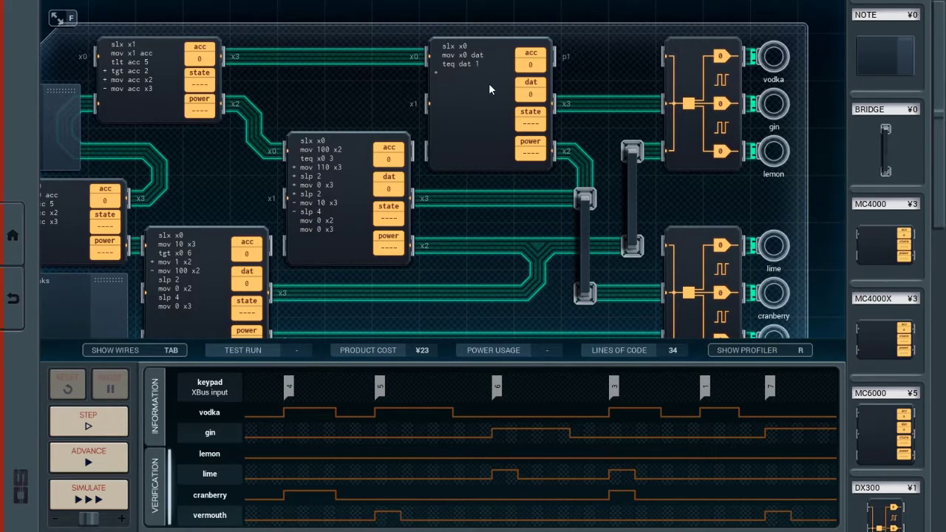
pyautogui.write('mov 100')
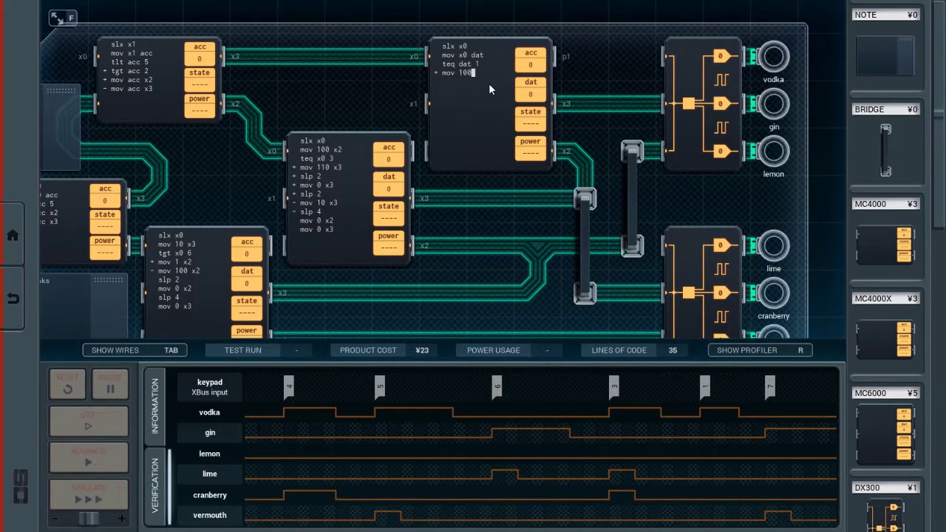
pyautogui.write(' x3')
pyautogui.press('Return')
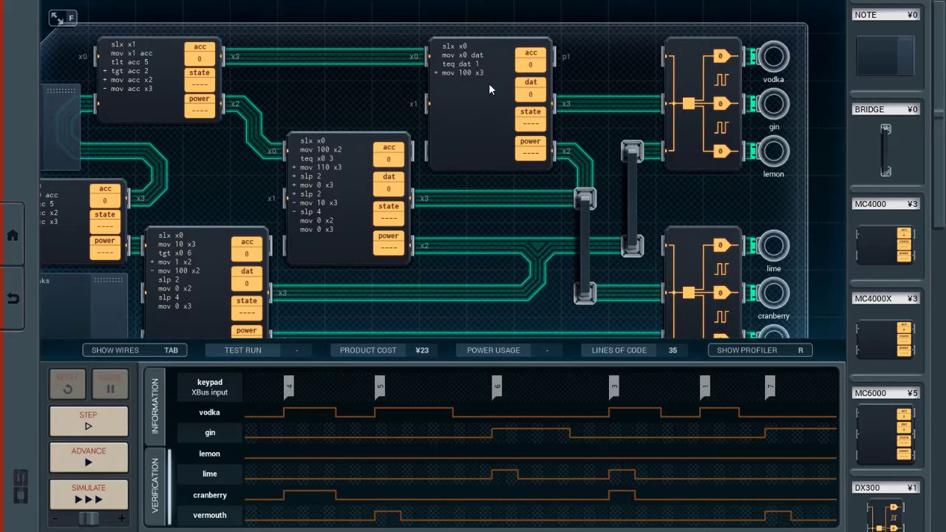
pyautogui.write('+ slp 3')
pyautogui.press('Return')
pyautogui.write('teq')
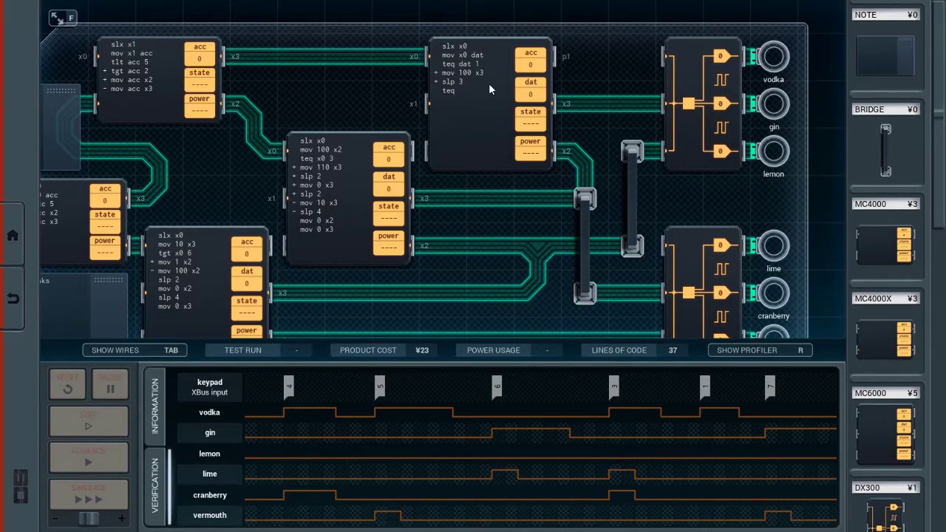
pyautogui.write(' dat 2')
pyautogui.press('Return')
pyautogui.write('+')
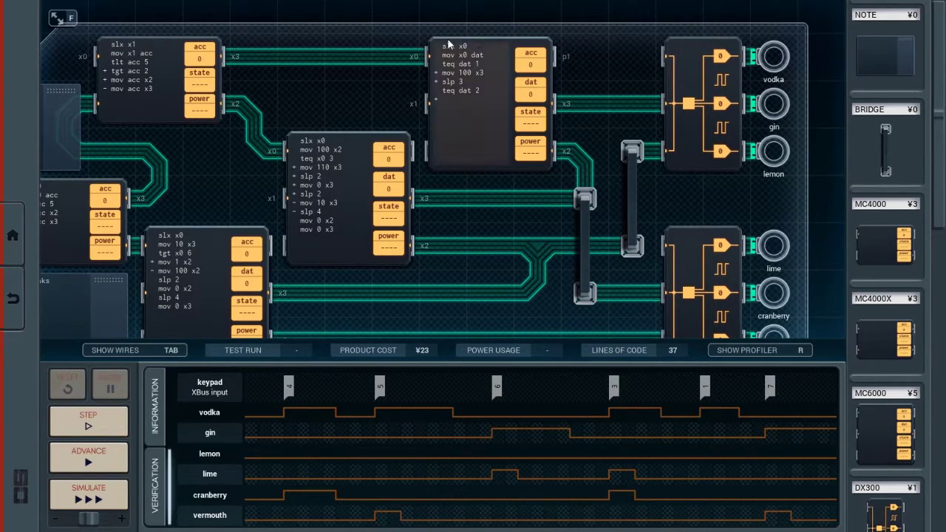
# Step: Move mov 100 x3 below teq dat 1 and add '+ mov 101 x3' below teq dat 2
pyautogui.moveTo(485, 73); pyautogui.dragTo(412, 75)
pyautogui.press('BackSpace')
pyautogui.press('BackSpace')
pyautogui.press('Up')
pyautogui.press('Right')
pyautogui.press('Down')
pyautogui.press('Return')
pyautogui.write('mov 11')
pyautogui.press('BackSpace')
pyautogui.write('00 x3')
pyautogui.press('Down')
pyautogui.press('Down')
pyautogui.press('Right')
pyautogui.press('Right')
pyautogui.press('Right')
pyautogui.press('Right')
pyautogui.press('Return')
pyautogui.write('mov 1')
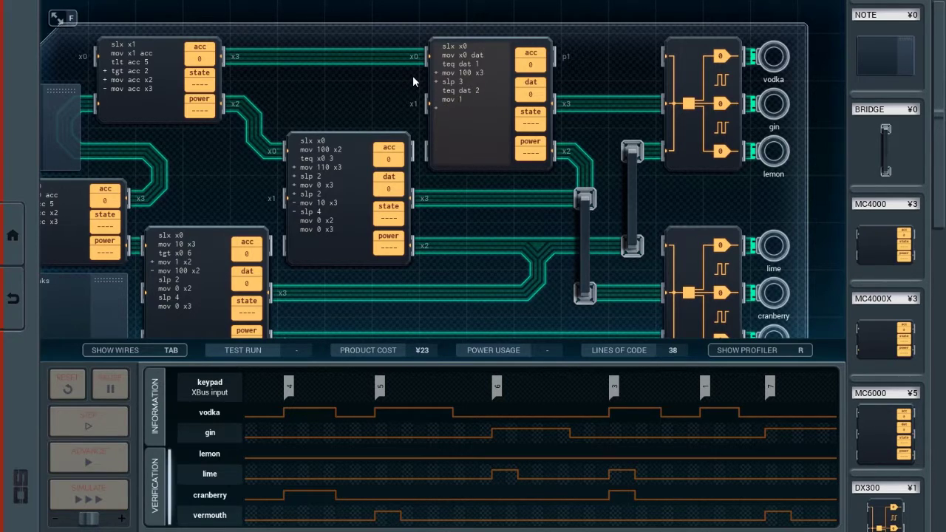
pyautogui.write('1')
pyautogui.press('BackSpace')
pyautogui.write('01 x3')
pyautogui.press('Return')
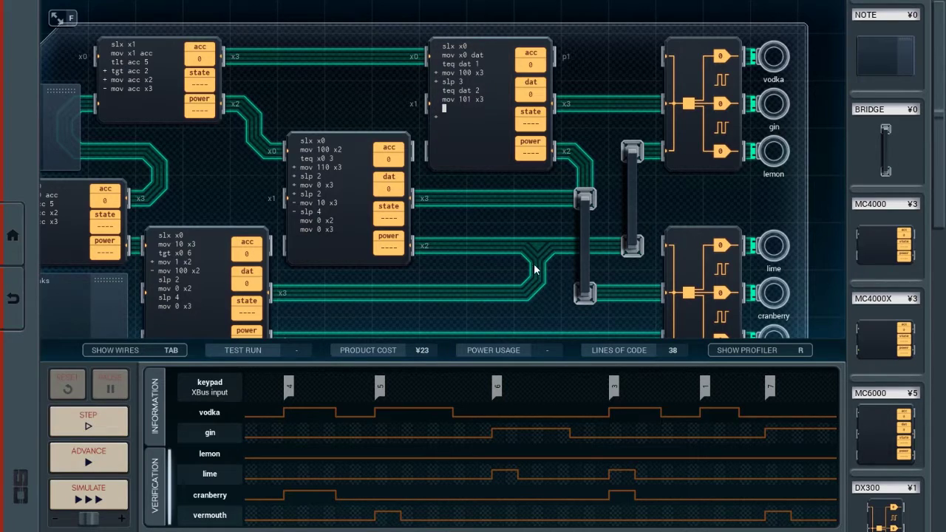
pyautogui.press('BackSpace')
pyautogui.press('BackSpace')
pyautogui.write('4')
pyautogui.press('BackSpace')
pyautogui.write('+')
# Step: Add '+ slp 2', '+ mov 100 x3', '+ slp 4' and a teq dat 5 line
pyautogui.press('Down')
pyautogui.write('slp 2')
pyautogui.press('Return')
pyautogui.write('mov 100 x3')
pyautogui.press('Return')
pyautogui.write('+ slp 4')
pyautogui.press('Return')
pyautogui.write('teq')
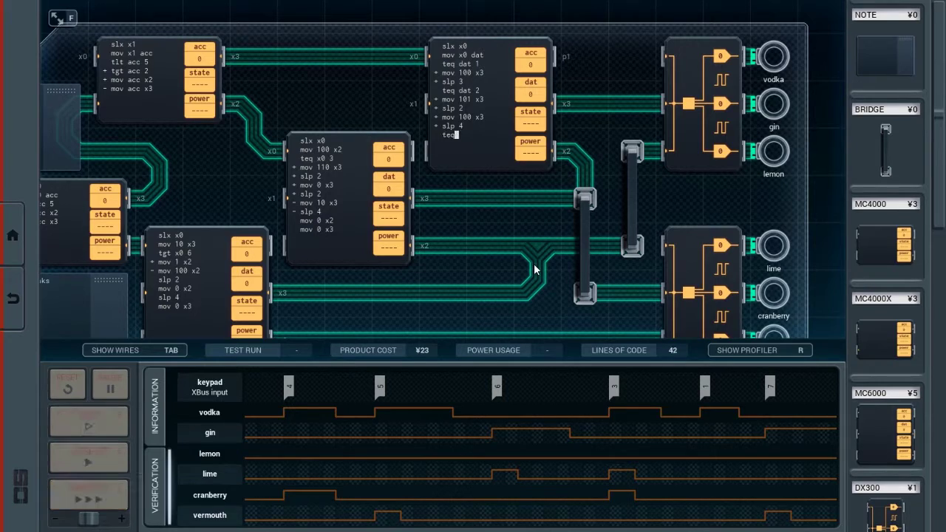
pyautogui.write(' dat 5')
pyautogui.press('Return')
pyautogui.write('+')
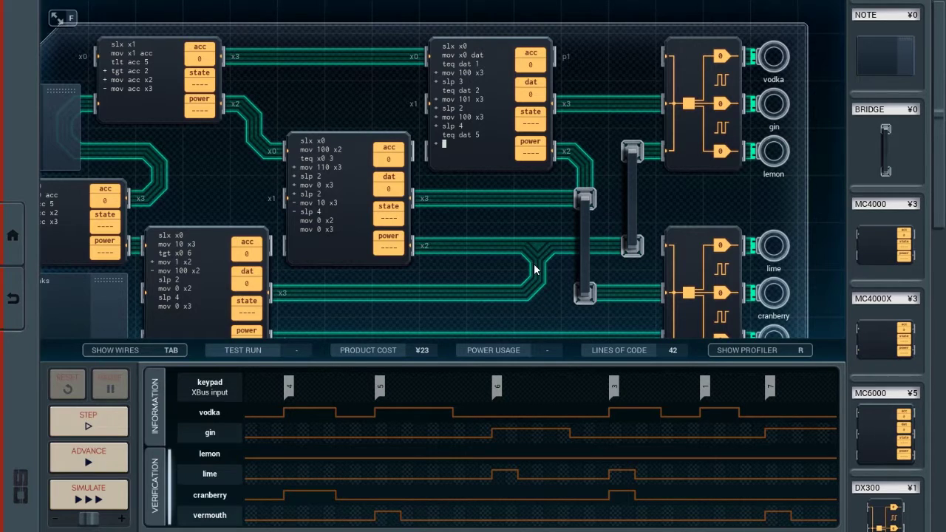
pyautogui.scroll(-3, 631, 168)
pyautogui.scroll(2, 630, 123)
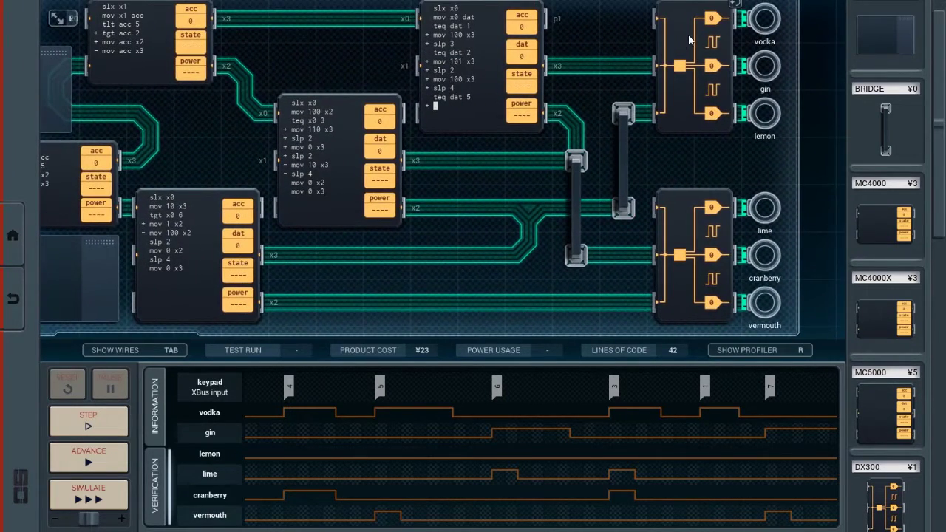
pyautogui.scroll(3, 671, 190)
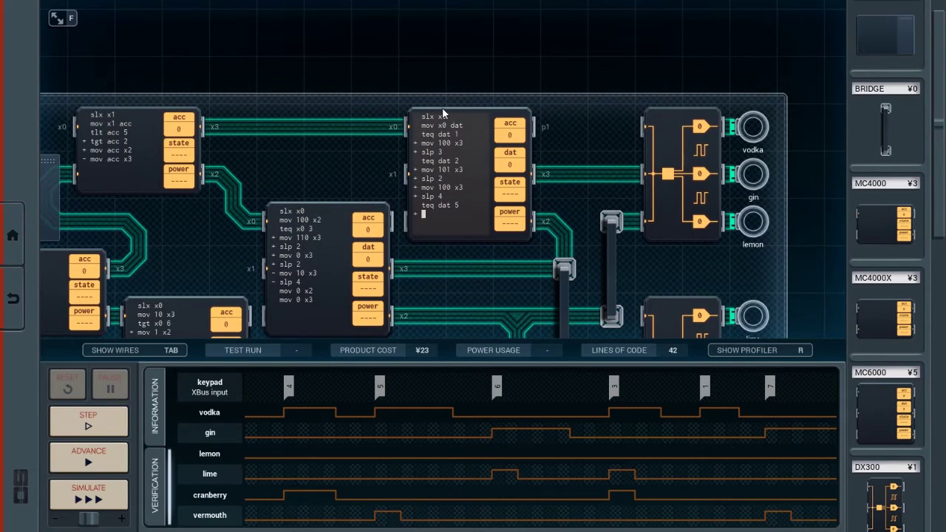
# Step: Delete the mov 100 x3 and slp 3 lines and the teq dat 1 line
pyautogui.click(452, 143)
pyautogui.hotkey('shift', 'Home')
pyautogui.hotkey('shift', 'Down')
pyautogui.press('Delete')
pyautogui.press('BackSpace')
pyautogui.press('BackSpace')
pyautogui.press('BackSpace')
pyautogui.press('BackSpace')
pyautogui.press('BackSpace')
pyautogui.press('BackSpace')
pyautogui.press('BackSpace')
pyautogui.press('BackSpace')
pyautogui.press('BackSpace')
pyautogui.press('BackSpace')
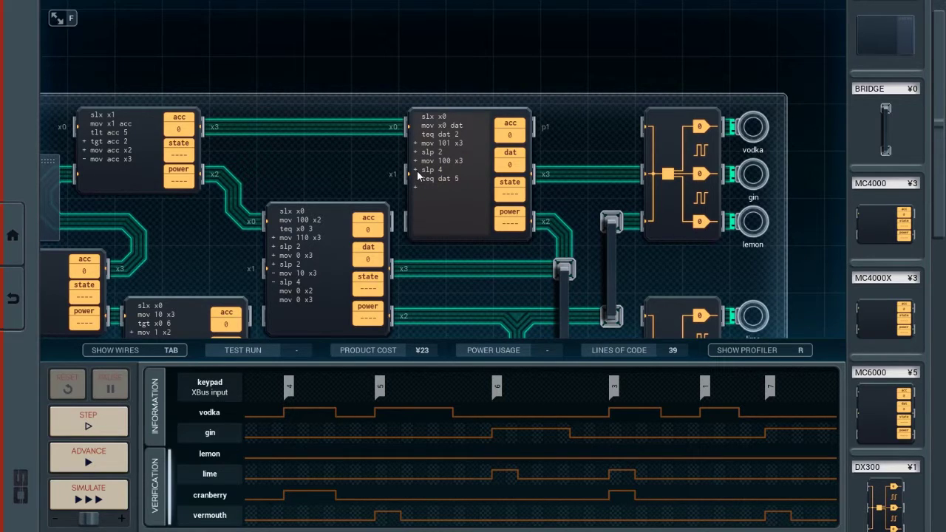
# Step: Remove the leftover dat 5 text and the stray plus sign
pyautogui.moveTo(434, 179); pyautogui.dragTo(399, 116)
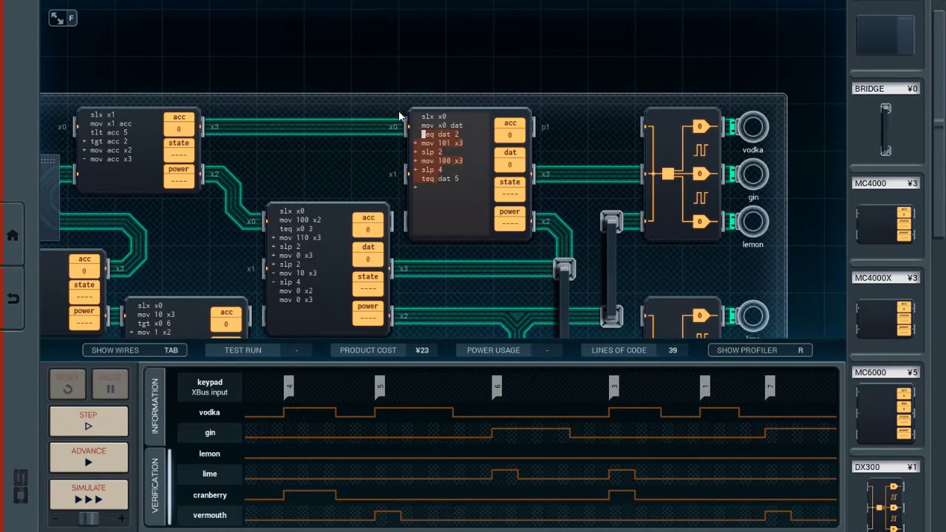
pyautogui.write('tcp dat 2')
pyautogui.hotkey('shift', 'End')
pyautogui.press('Delete')
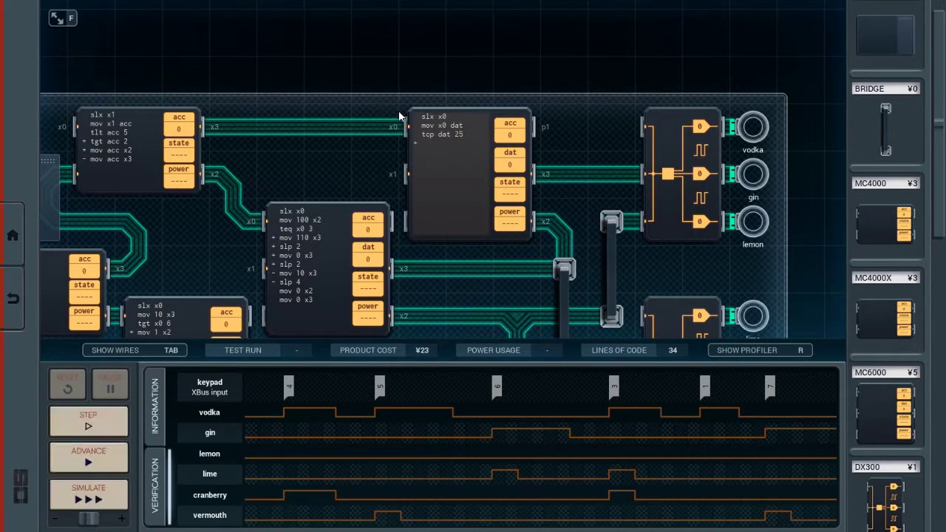
pyautogui.press('Down')
pyautogui.press('BackSpace')
pyautogui.press('BackSpace')
pyautogui.write('- mo')
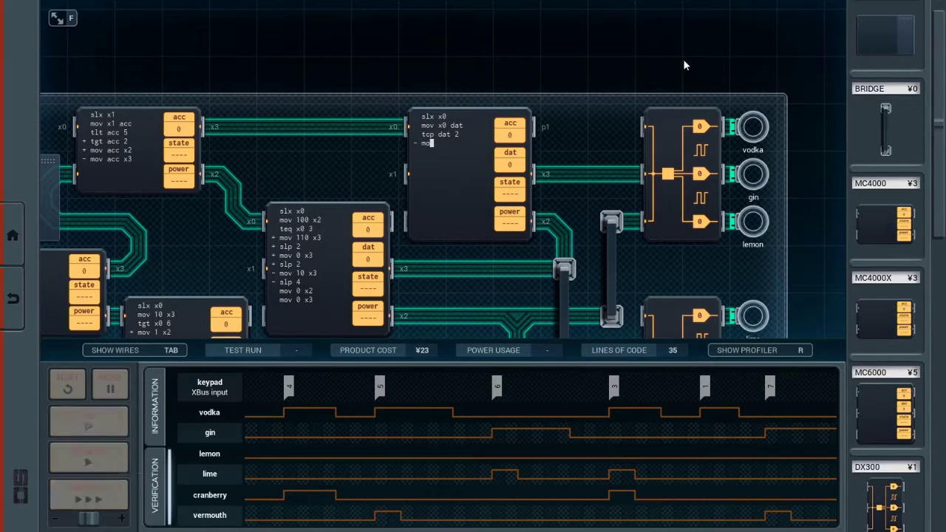
pyautogui.write('v 1')
pyautogui.write('00 x3')
# Step: Add '- mov 100 x3', '- slp 3', '- jmp end' and the 'end:mov 0 x3', 'mov 0 x2' lines
pyautogui.press('Return')
pyautogui.write('- ')
pyautogui.write('slp 3')
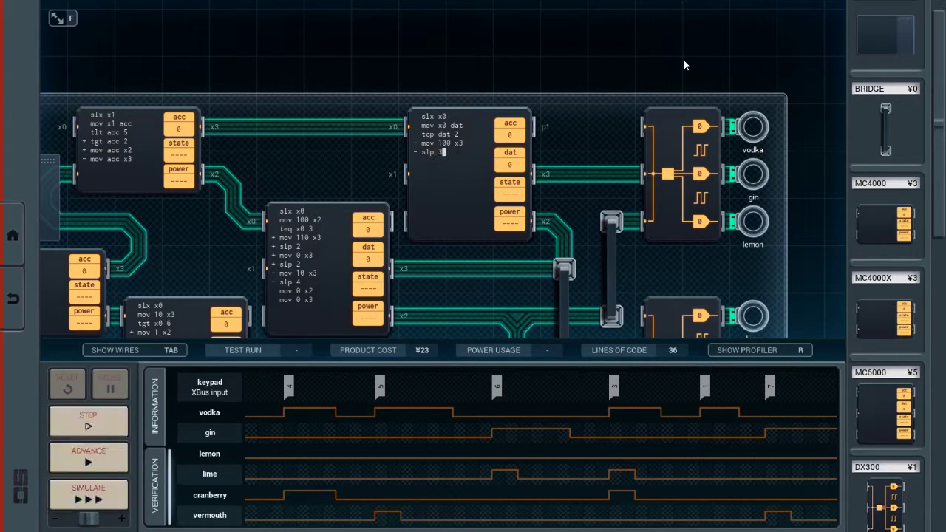
pyautogui.press('Return')
pyautogui.write('jmp end')
pyautogui.press('Return')
pyautogui.write('end:mov 0 x3')
pyautogui.press('Return')
pyautogui.write('mov 0 x2')
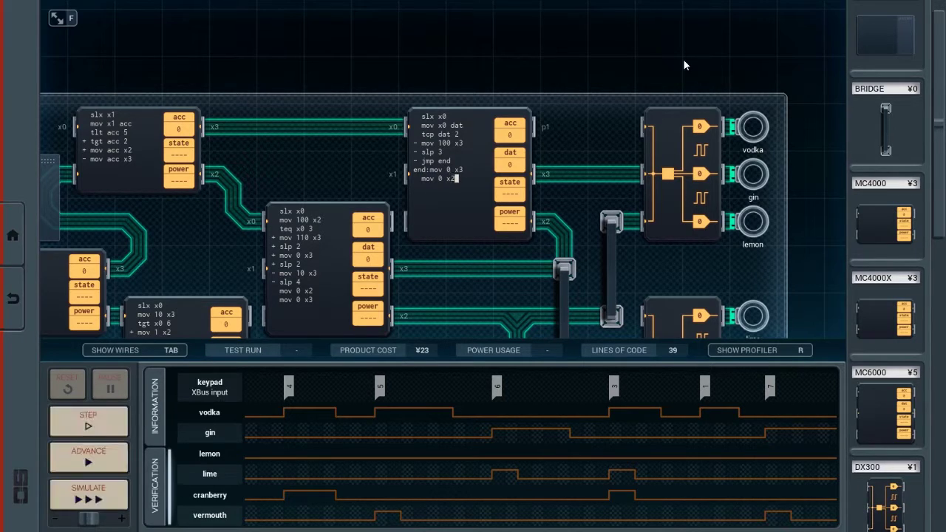
pyautogui.press('Up')
pyautogui.press('Up')
pyautogui.press('Return')
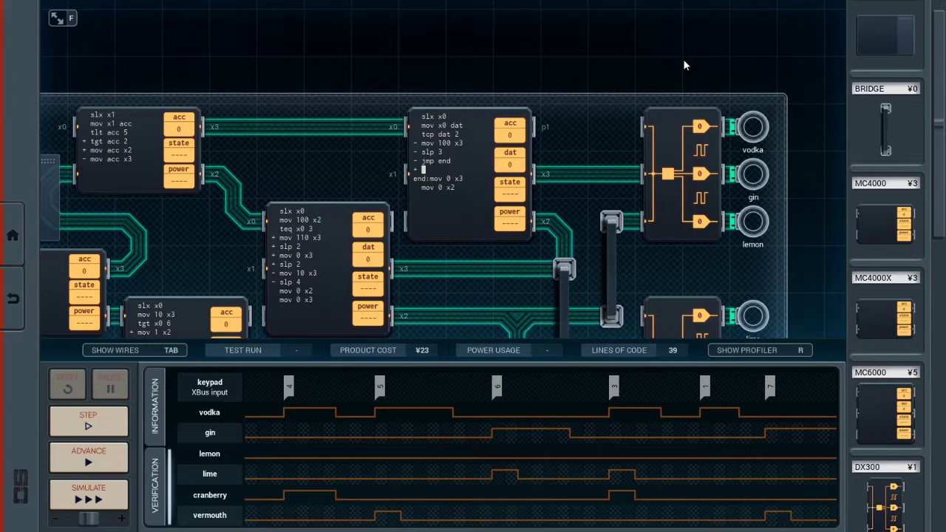
pyautogui.write('mov 100 x3')
# Step: Fill the plus branch: mov 100 x3, mov 1 x2, slp 2, mov 0 x2, slp 4
pyautogui.press('Return')
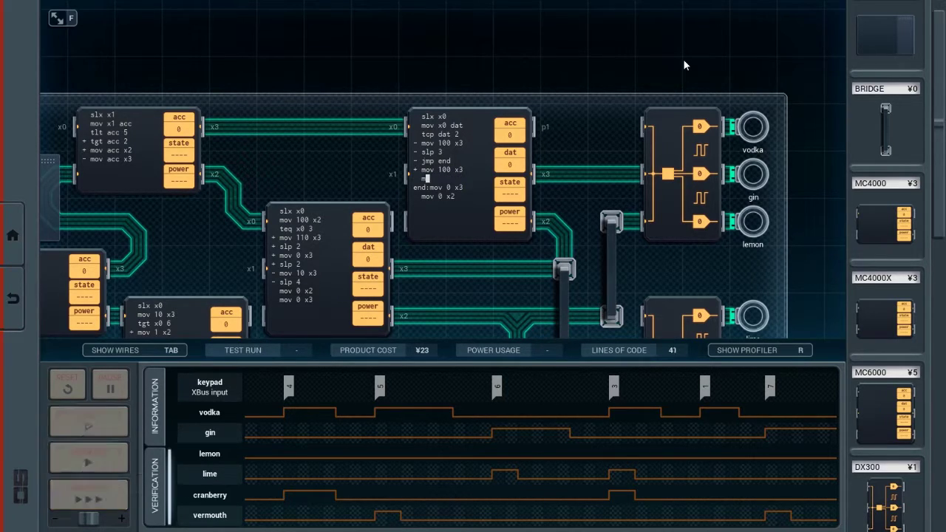
pyautogui.write('mo')
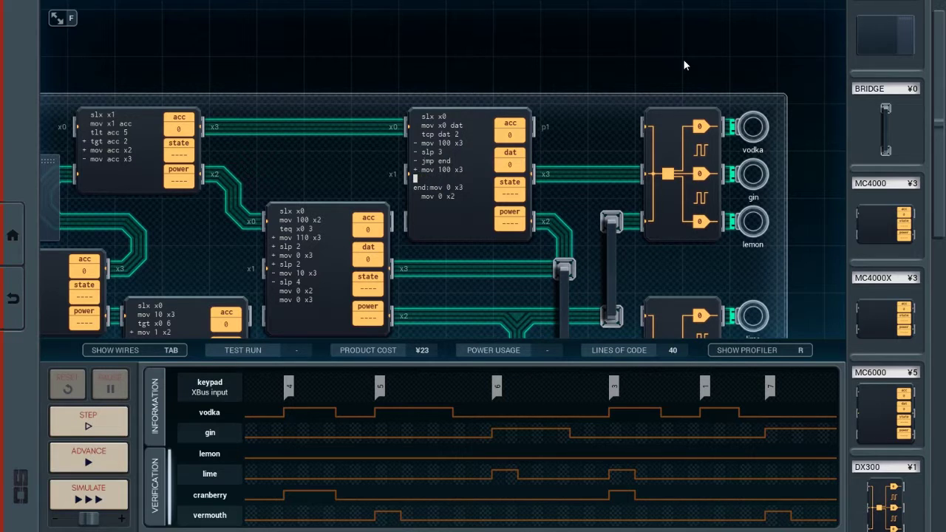
pyautogui.write('v')
pyautogui.scroll(-3, 786, 18)
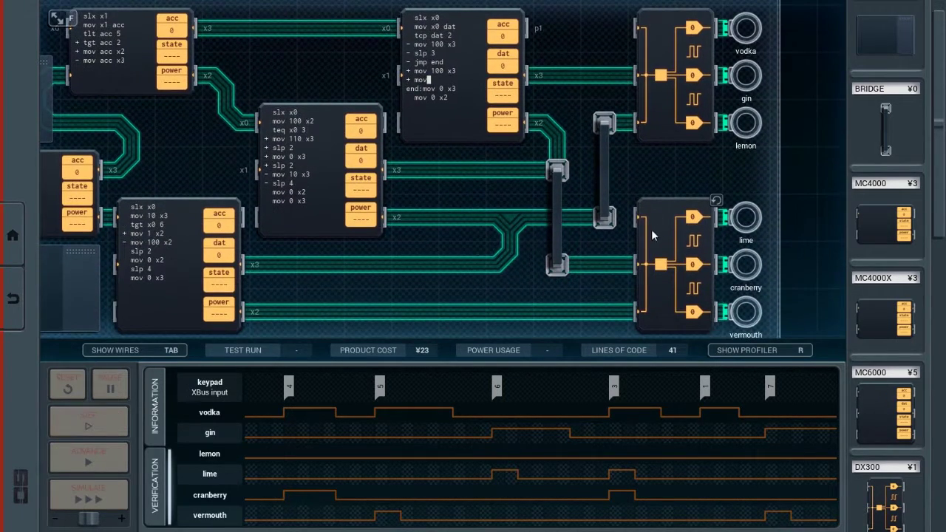
pyautogui.moveTo(622, 285); pyautogui.dragTo(618, 228)
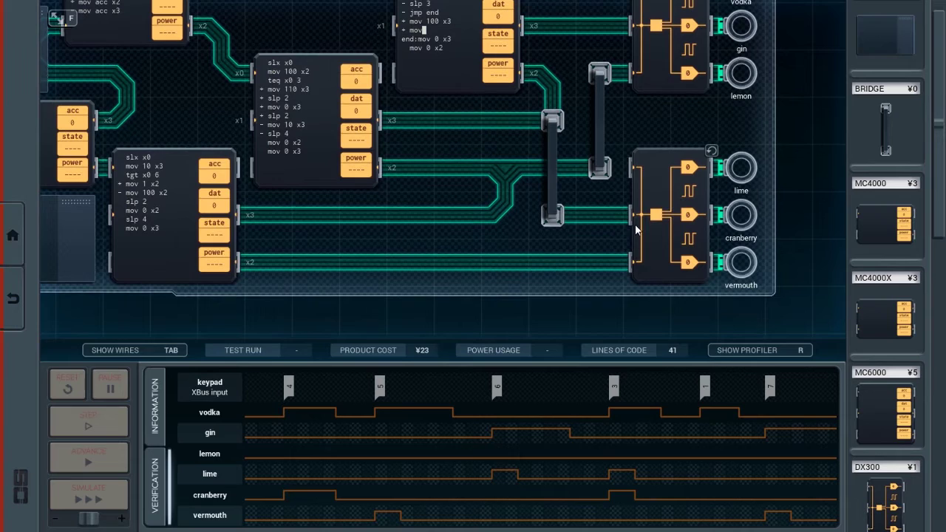
pyautogui.scroll(1, 651, 256)
pyautogui.write(' 1 x2')
pyautogui.press('Return')
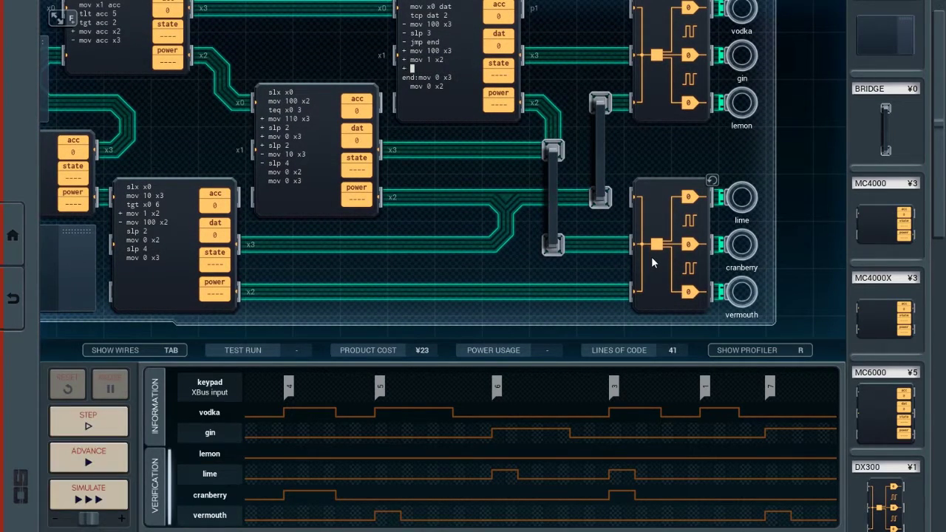
pyautogui.write('slp 2')
pyautogui.press('Return')
pyautogui.write('m')
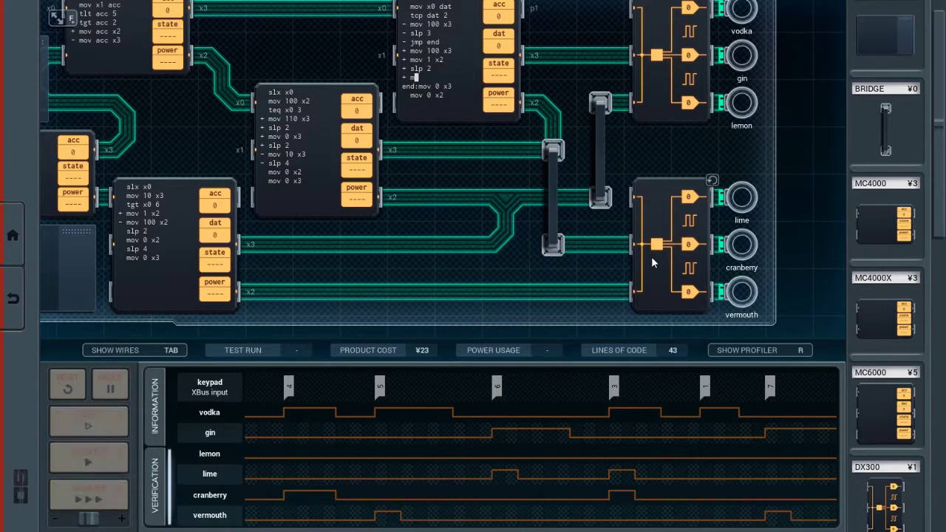
pyautogui.write('ov 0 x2')
pyautogui.press('Return')
pyautogui.write('slp ')
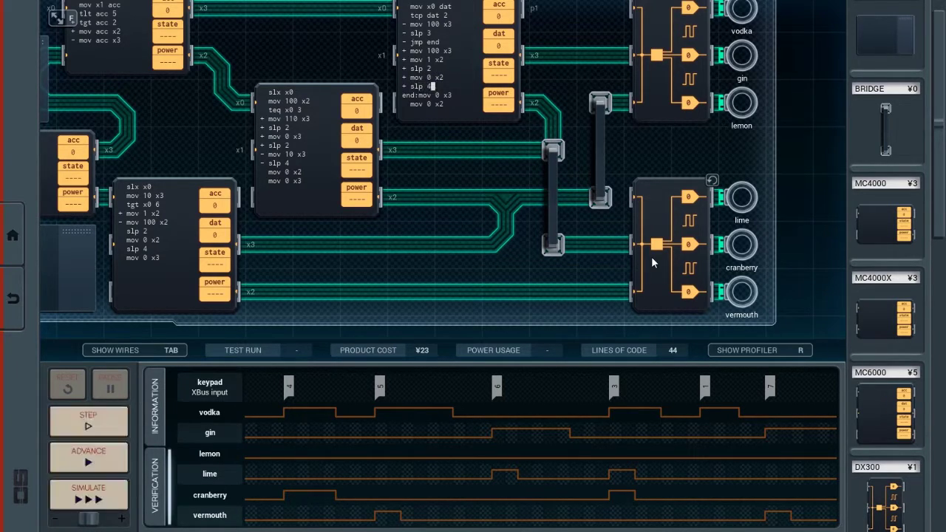
pyautogui.write('4')
pyautogui.scroll(5, 572, 208)
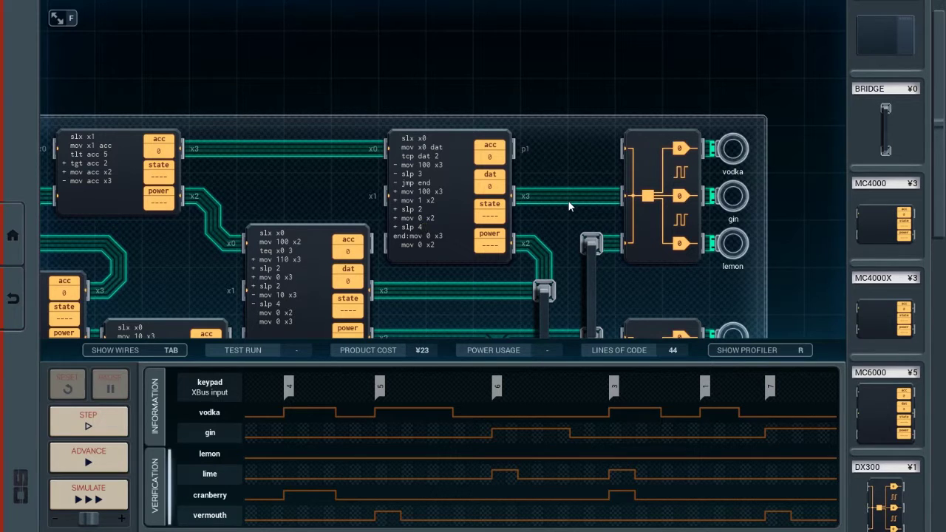
pyautogui.moveTo(236, 180); pyautogui.dragTo(396, 182)
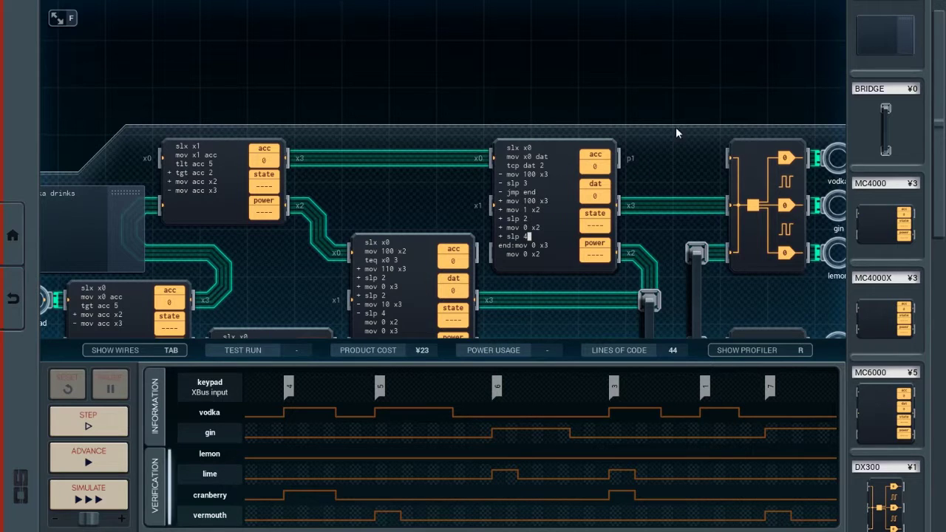
pyautogui.scroll(-5, 260, 290)
pyautogui.scroll(2, 260, 291)
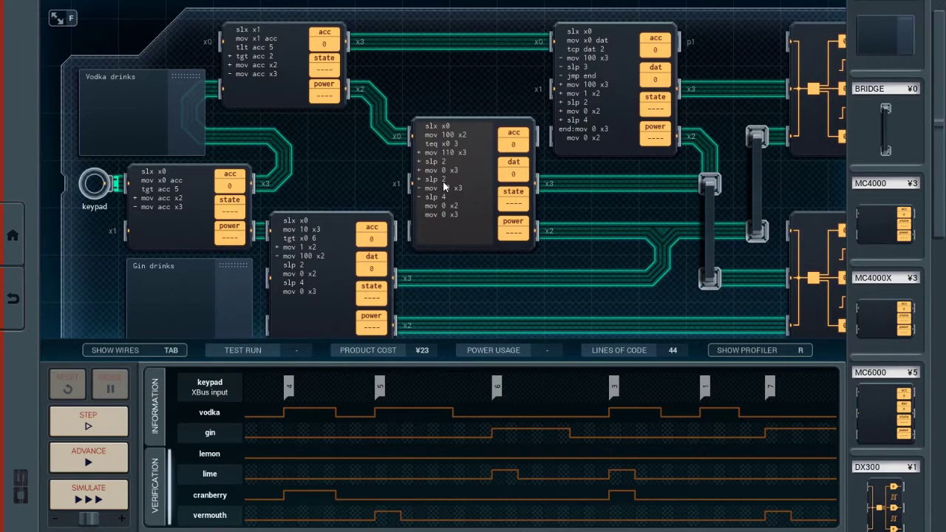
pyautogui.moveTo(447, 68); pyautogui.dragTo(254, 74)
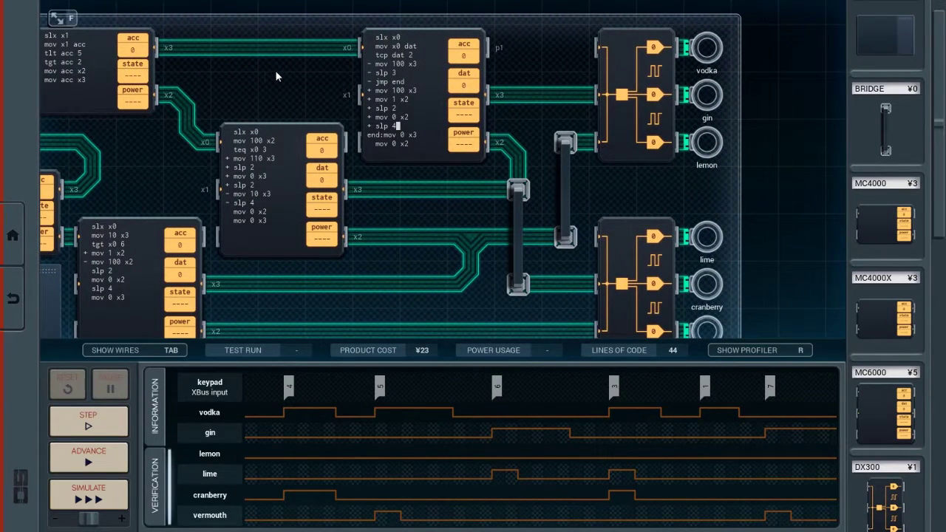
# Step: Replace the mistaken comparison with tcp x0 2, then add the wait, jmp end and end-label lines
pyautogui.moveTo(413, 145); pyautogui.dragTo(355, 35)
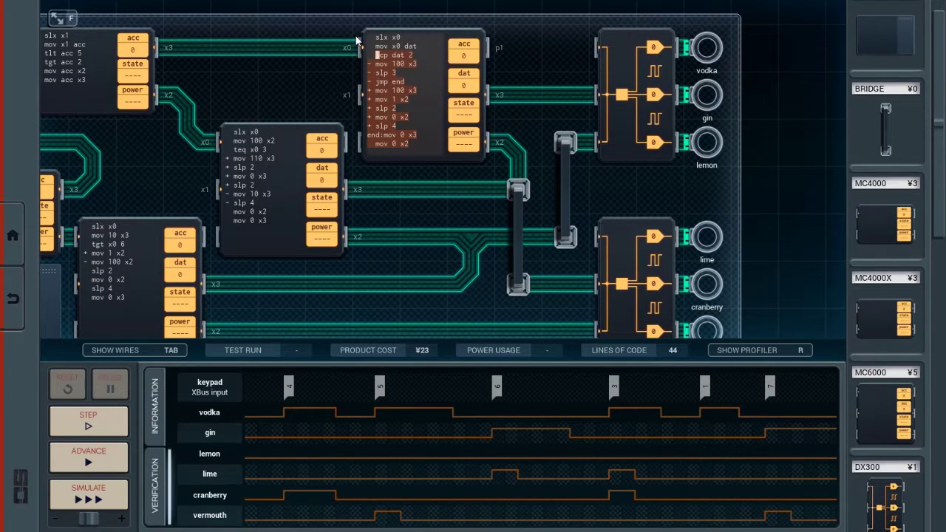
pyautogui.write('teq dat')
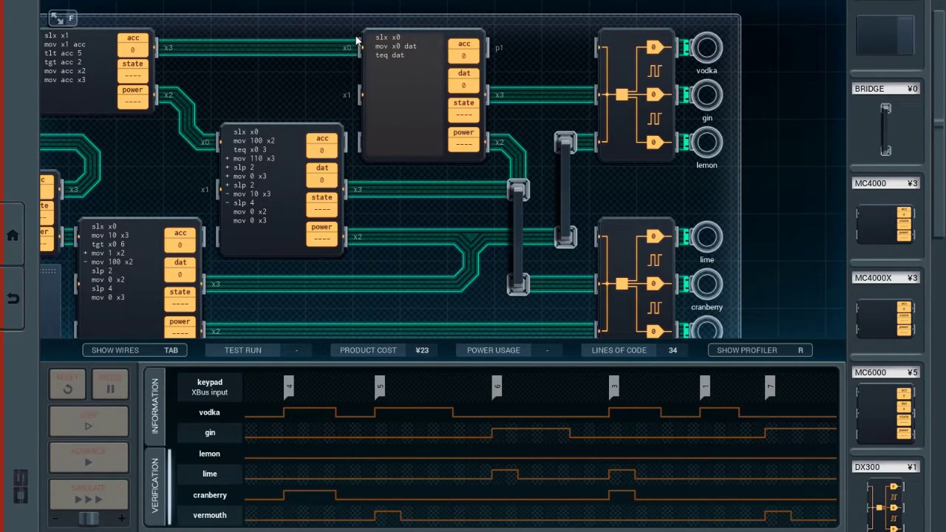
pyautogui.press('BackSpace')
pyautogui.press('BackSpace')
pyautogui.press('BackSpace')
pyautogui.press('BackSpace')
pyautogui.press('BackSpace')
pyautogui.press('BackSpace')
pyautogui.press('BackSpace')
pyautogui.press('BackSpace')
pyautogui.press('BackSpace')
pyautogui.write('tcp x0 2')
pyautogui.press('Return')
pyautogui.write('mov ')
pyautogui.write('100 x3')
pyautogui.press('Return')
pyautogui.write('slp 3')
pyautogui.press('Return')
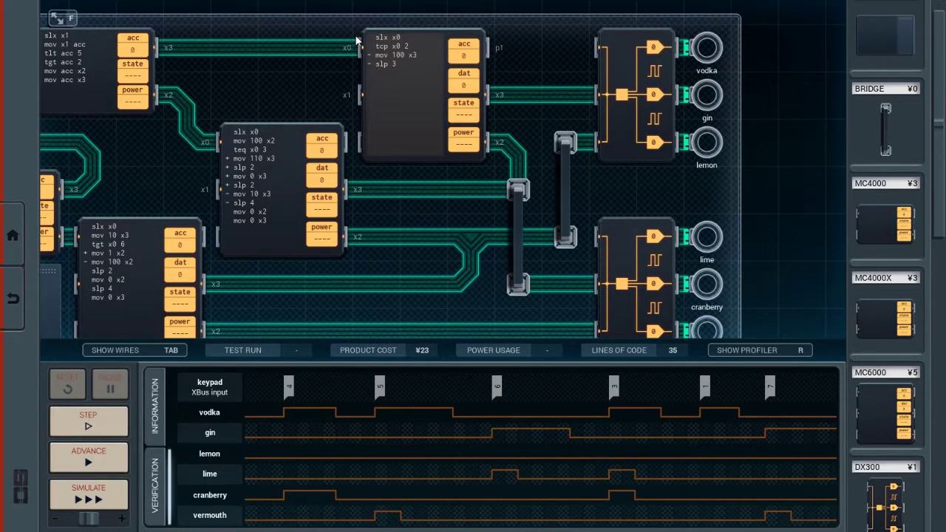
pyautogui.write('- jmp end')
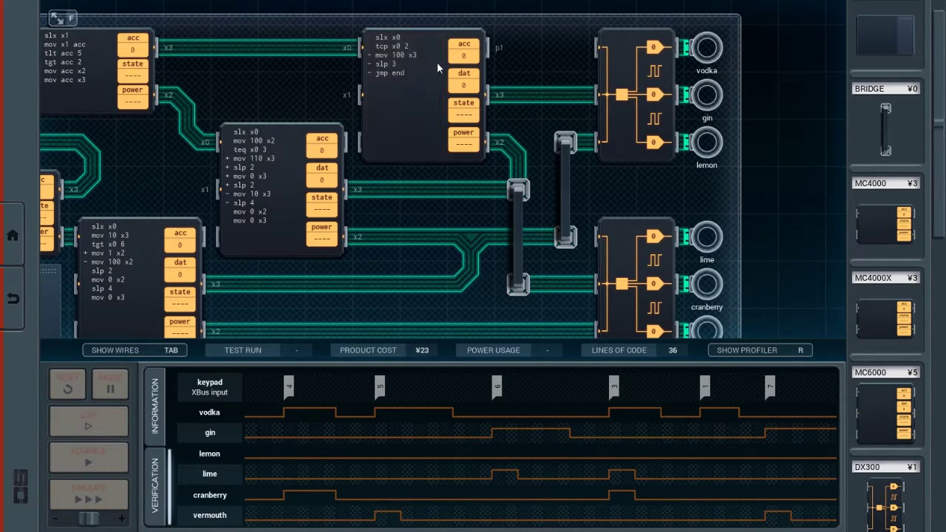
pyautogui.press('Return')
pyautogui.write('end:mov 0 x3')
pyautogui.press('Return')
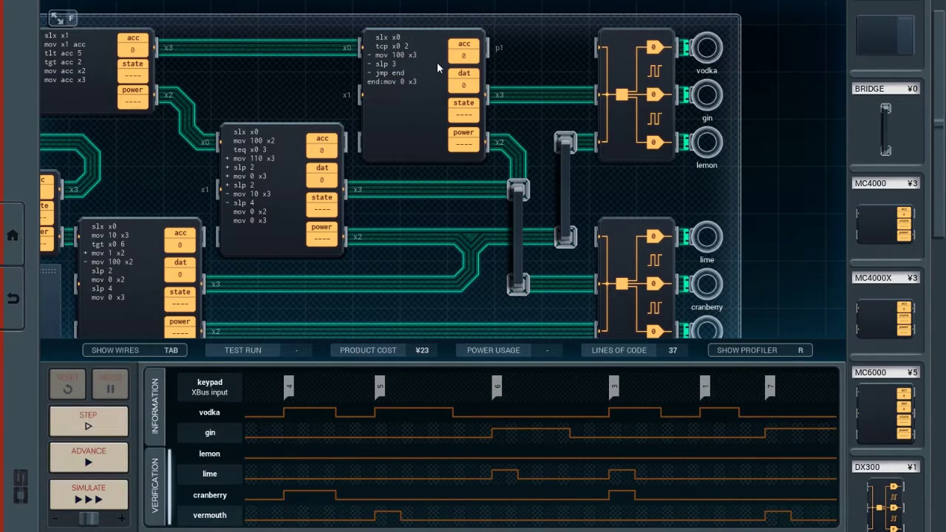
pyautogui.write('mov 0 x2')
# Step: Below jmp end, add '+ mov 100 x3', '+ mov 1 x2', '+ slp 2', '+ mov 0 x2', '+ slp 4', '+ jmp end'
pyautogui.press('Up')
pyautogui.press('Up')
pyautogui.press('Return')
pyautogui.write('+ mov ')
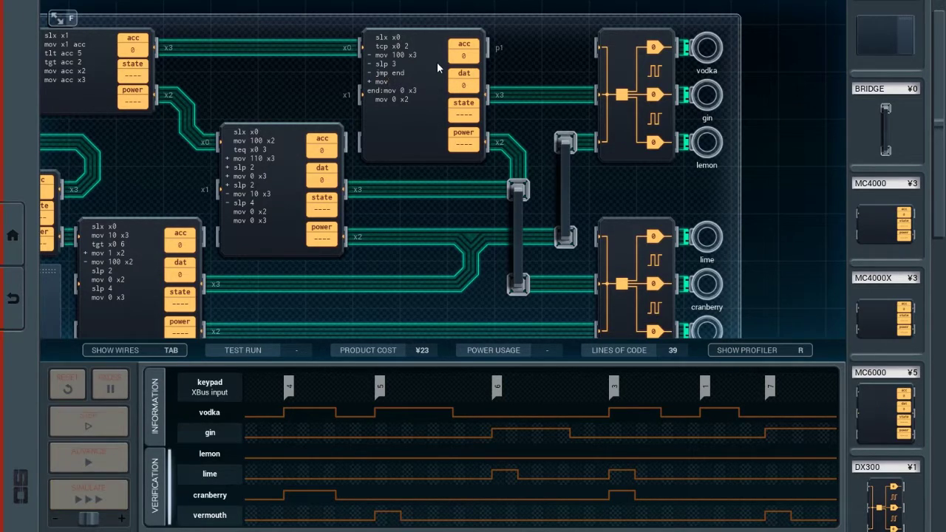
pyautogui.write('100 x3')
pyautogui.press('Return')
pyautogui.write('mov')
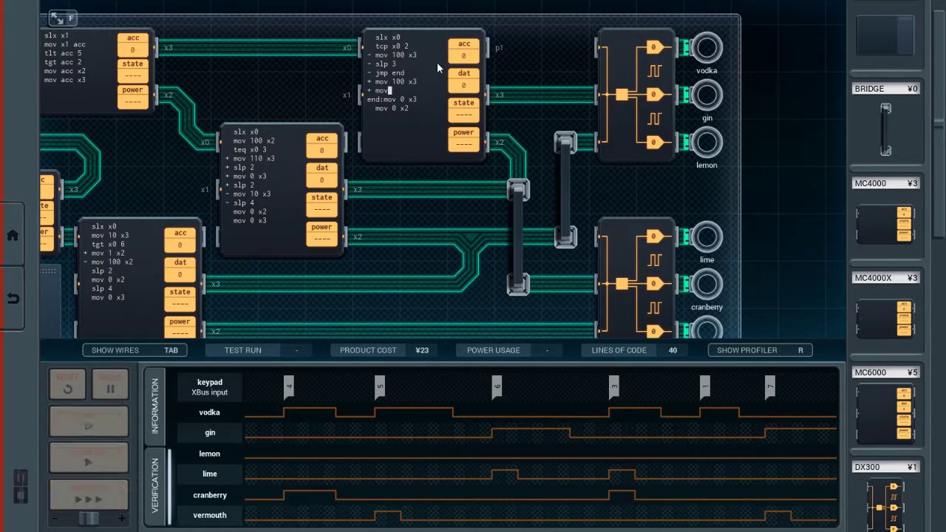
pyautogui.write(' 1 x2')
pyautogui.press('Return')
pyautogui.write('+ slp')
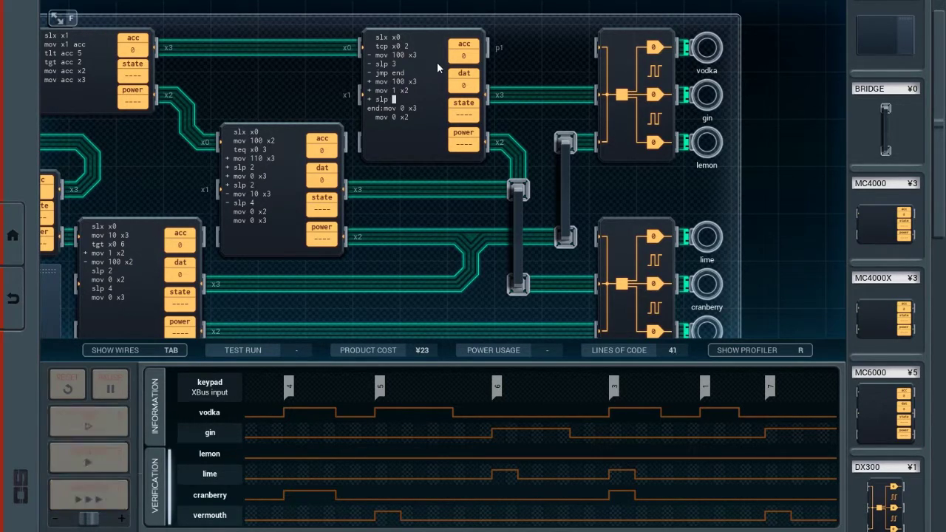
pyautogui.write('2')
pyautogui.press('Return')
pyautogui.write('+ m')
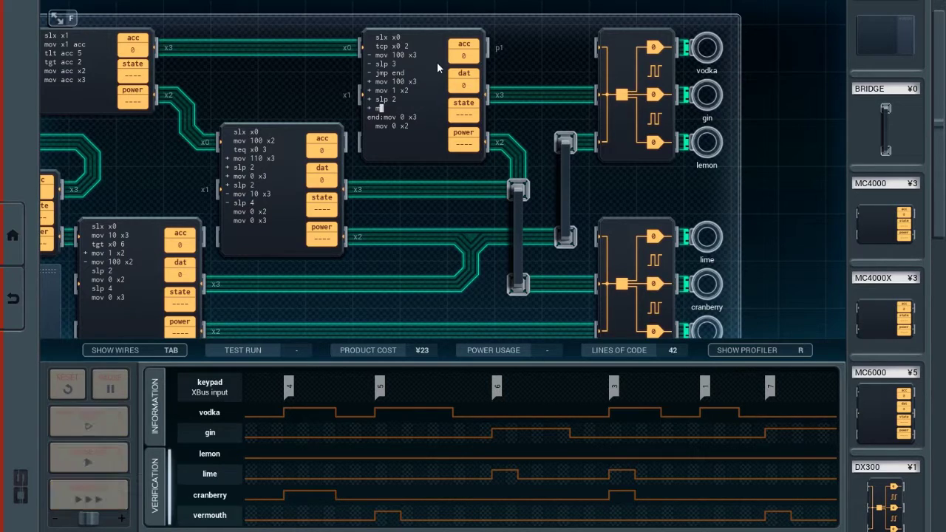
pyautogui.write('ov 0 x2')
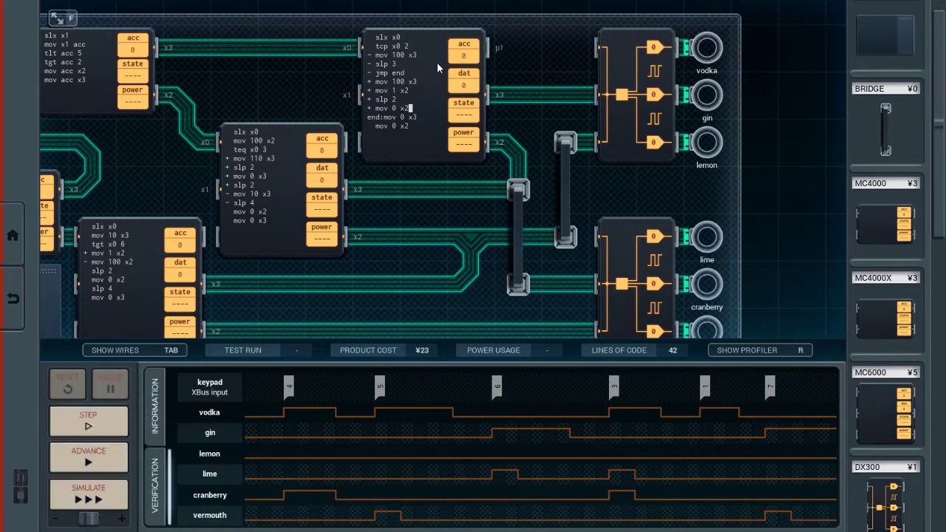
pyautogui.press('Return')
pyautogui.write('slp 4')
pyautogui.press('Return')
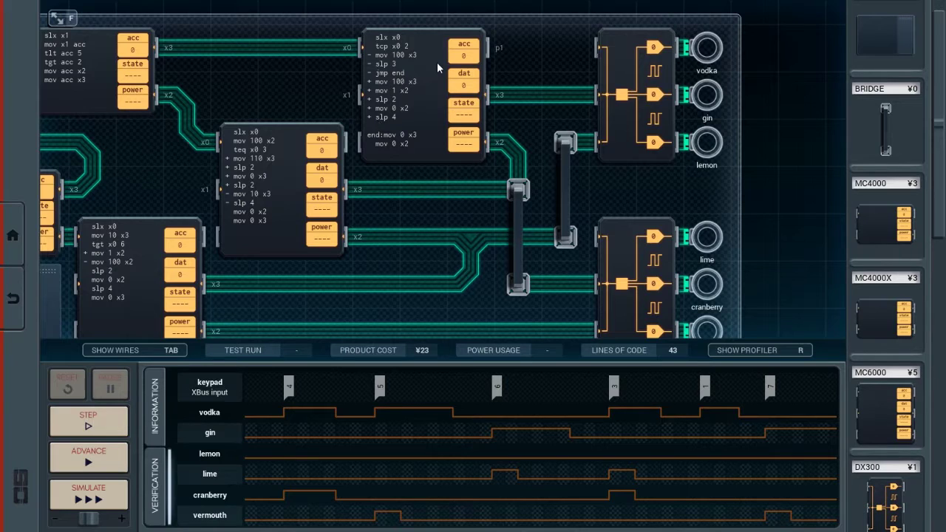
pyautogui.write('+ ')
pyautogui.write('jmp end')
pyautogui.press('Return')
pyautogui.write('mov 101 x3')
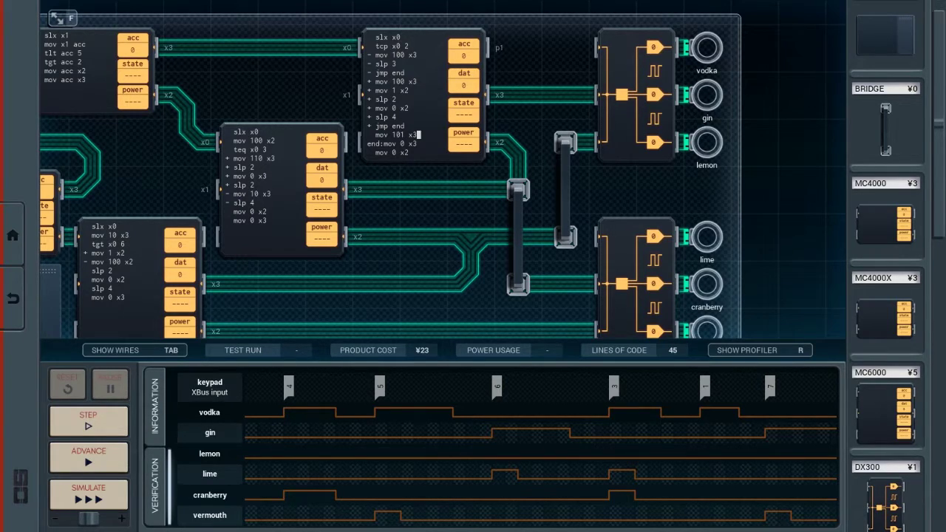
# Step: Delete the top controller and its leftover wire segments from the board
pyautogui.click(461, 18)
pyautogui.moveTo(461, 18); pyautogui.dragTo(917, 255)
pyautogui.moveTo(515, 104)
pyautogui.mouseDown()
pyautogui.moveTo(692, 150)
pyautogui.moveTo(424, 132)
pyautogui.moveTo(326, 141)
pyautogui.moveTo(457, 139)
pyautogui.moveTo(342, 143)
pyautogui.mouseUp()
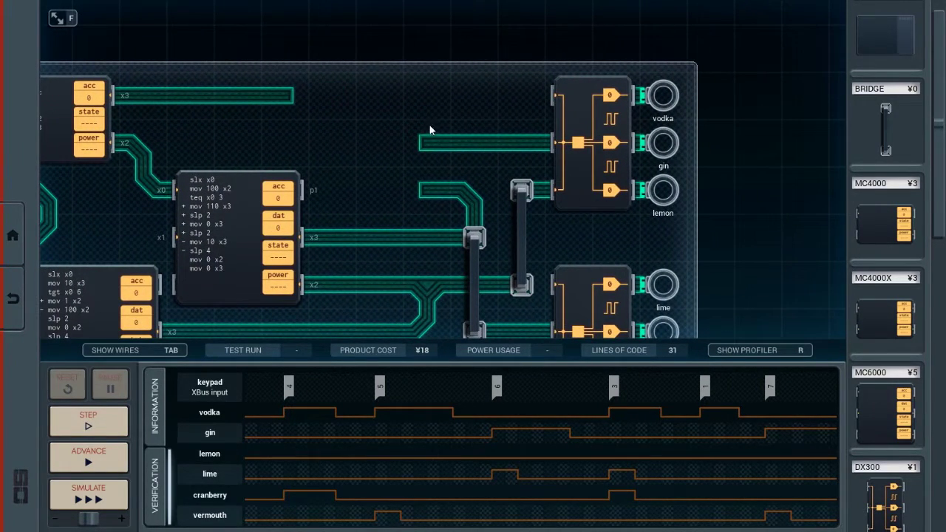
pyautogui.hotkey('ctrl', 'z')
pyautogui.hotkey('ctrl', 'z')
pyautogui.hotkey('ctrl', 'z')
pyautogui.hotkey('ctrl', 'z')
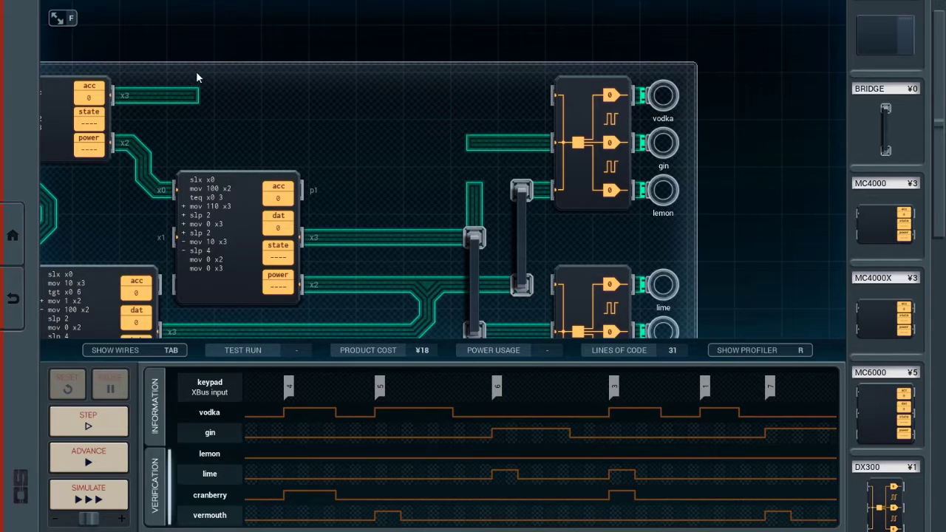
# Step: Place two MC4000X chips at the top and run a wire from x3
pyautogui.moveTo(872, 201)
pyautogui.mouseDown()
pyautogui.moveTo(852, 283)
pyautogui.moveTo(292, 108)
pyautogui.mouseUp()
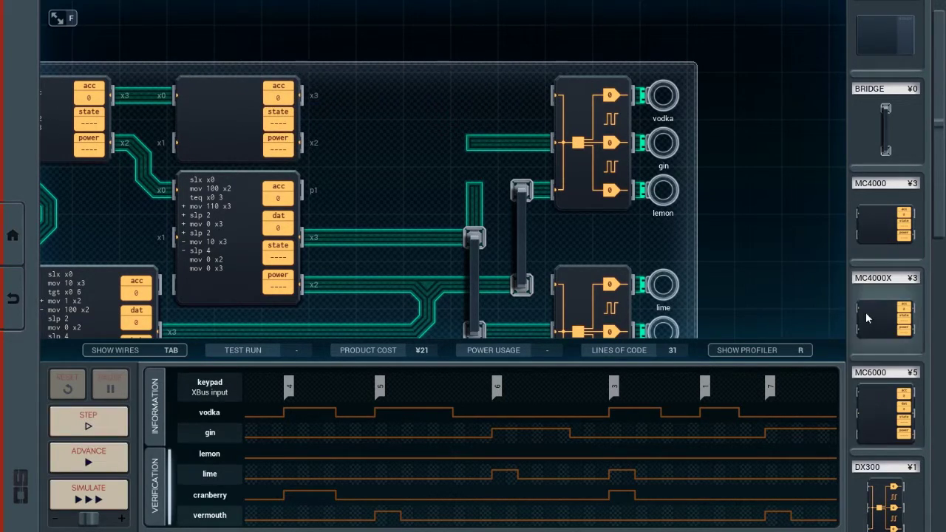
pyautogui.moveTo(866, 316); pyautogui.dragTo(401, 168)
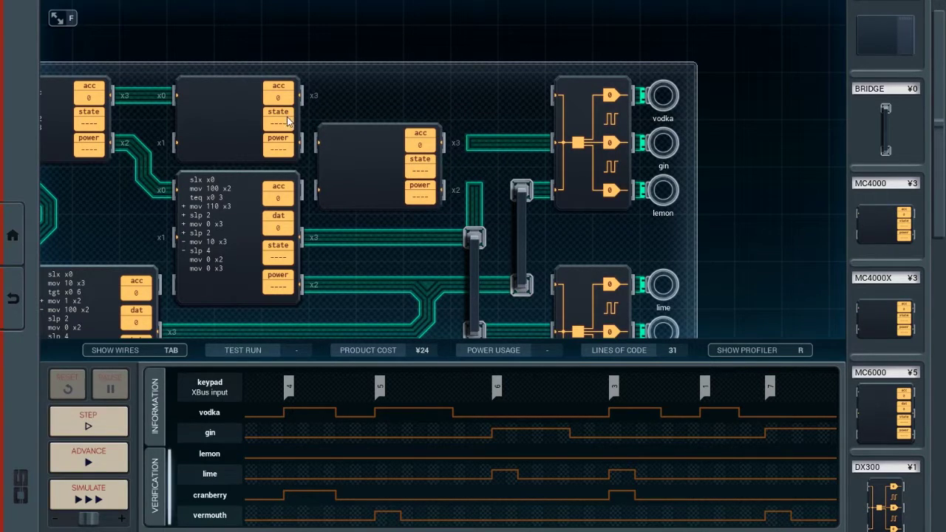
pyautogui.moveTo(285, 81); pyautogui.dragTo(496, 80)
# Step: Enter slx x0, mov x0 acc, teq acc 1, + mov 100 x3, + slp 3, + mov 0 x3, - mov acc x2
pyautogui.moveTo(335, 64); pyautogui.dragTo(557, 99)
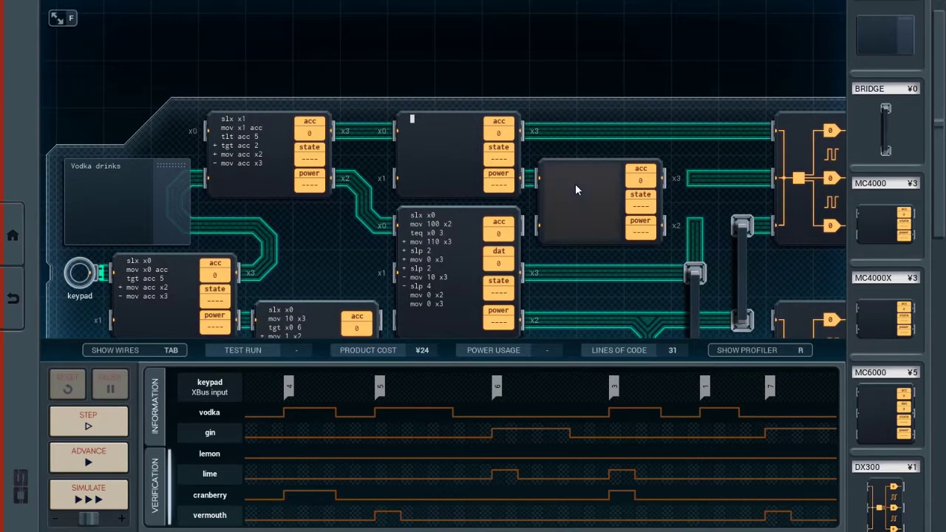
pyautogui.write('slx x0')
pyautogui.press('Return')
pyautogui.write('mov x0 acc')
pyautogui.press('Return')
pyautogui.write('teq')
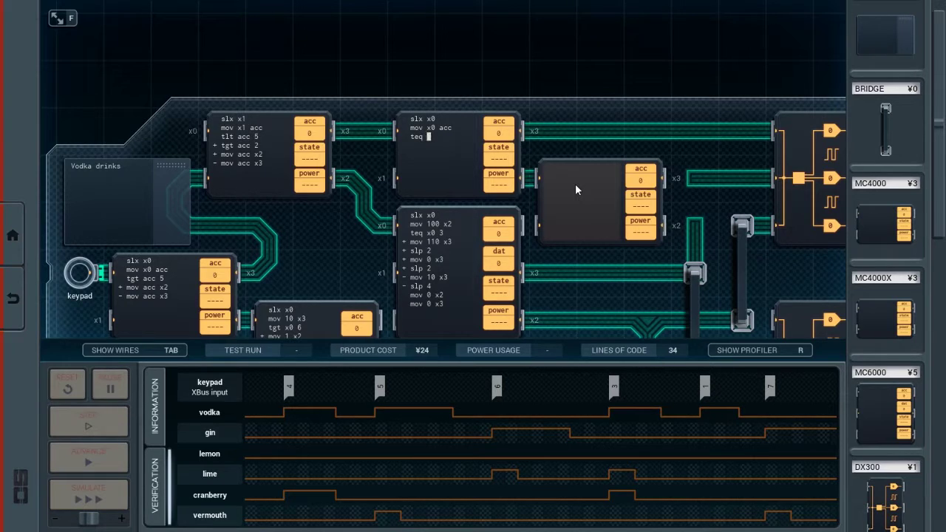
pyautogui.write(' acc ')
pyautogui.write('1')
pyautogui.press('Return')
pyautogui.write('+ mov 100 x3')
pyautogui.press('Return')
pyautogui.write('+ slp 3')
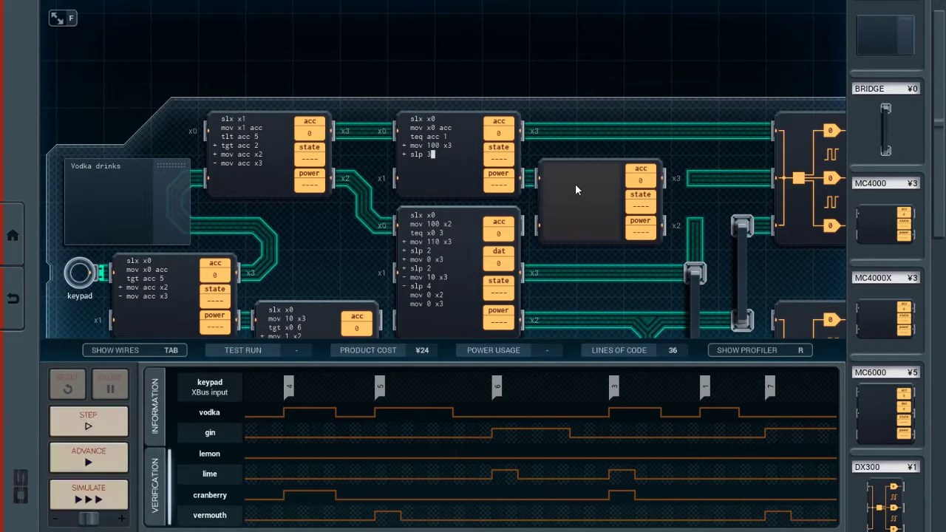
pyautogui.press('Return')
pyautogui.write('+ mov 0 x3')
pyautogui.press('Return')
pyautogui.write('- m')
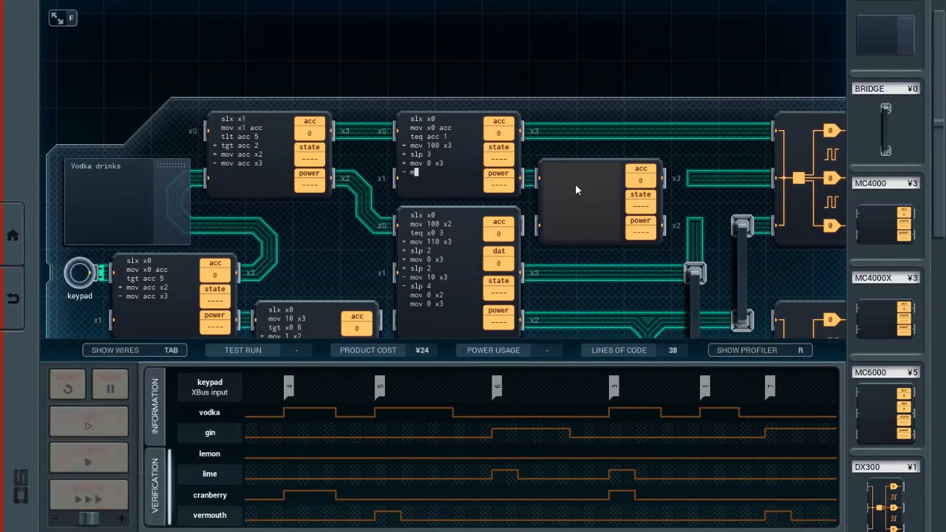
pyautogui.write('ov acc')
pyautogui.write(' x2')
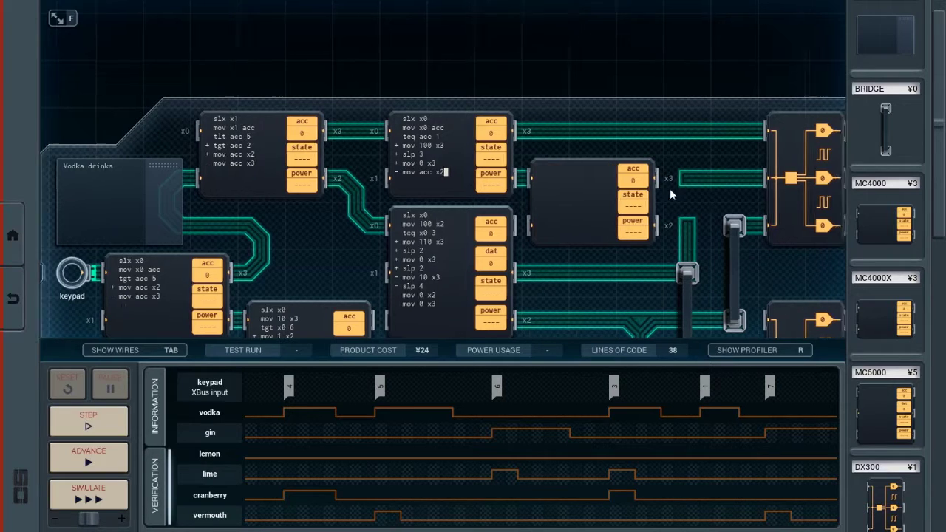
# Step: Start the middle chip's code with slx x0, the teq x0 2 test, and its first output and sleep lines
pyautogui.moveTo(658, 187); pyautogui.dragTo(573, 174)
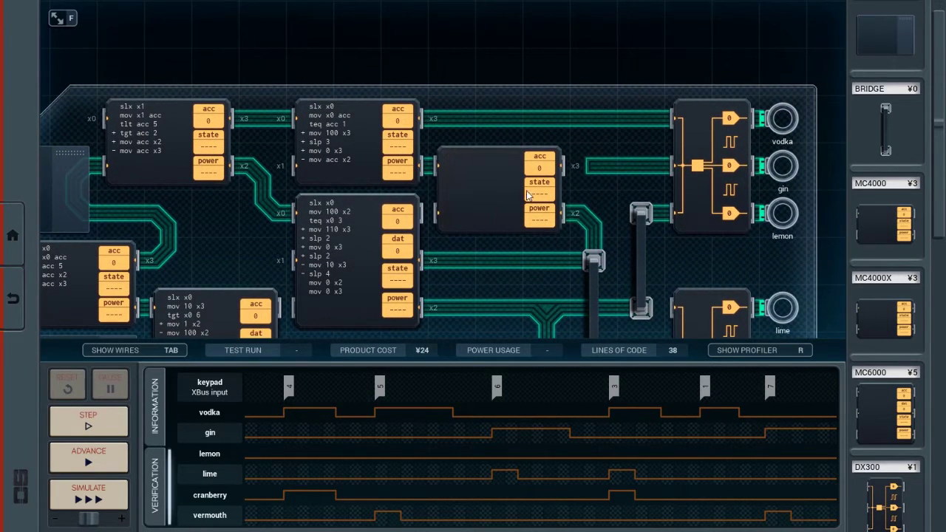
pyautogui.click(458, 149)
pyautogui.write('slx ')
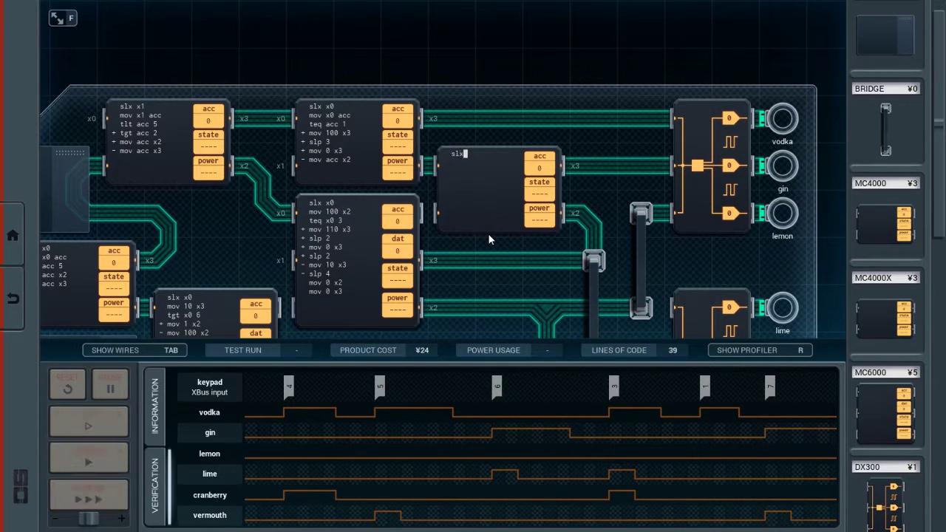
pyautogui.write('x0')
pyautogui.press('Return')
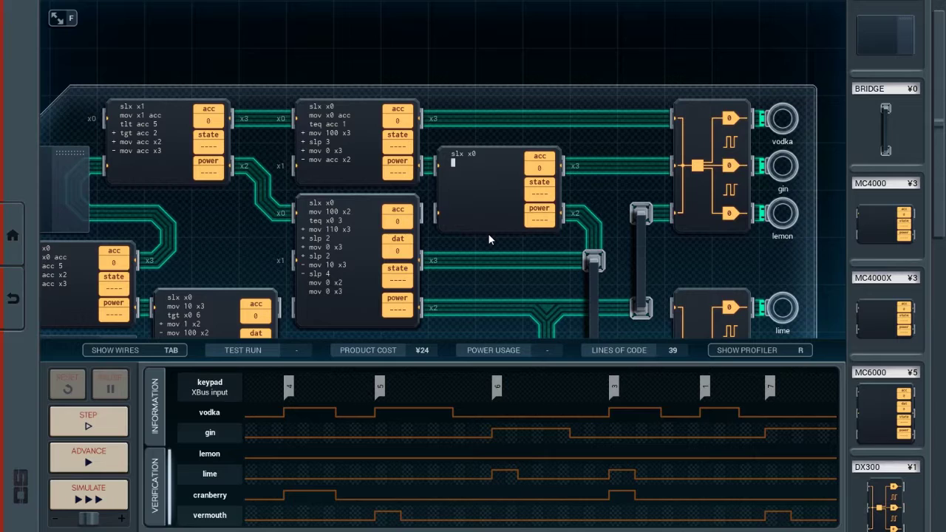
pyautogui.write('t')
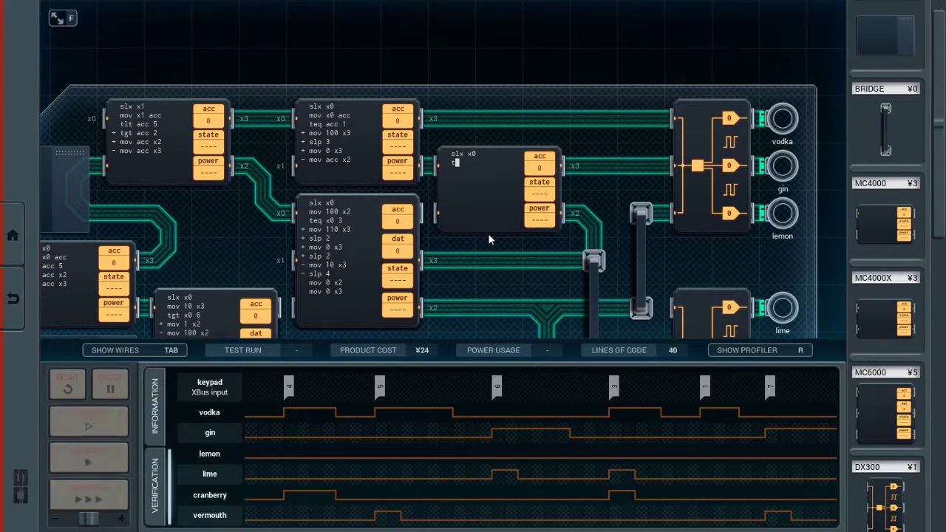
pyautogui.write('eq')
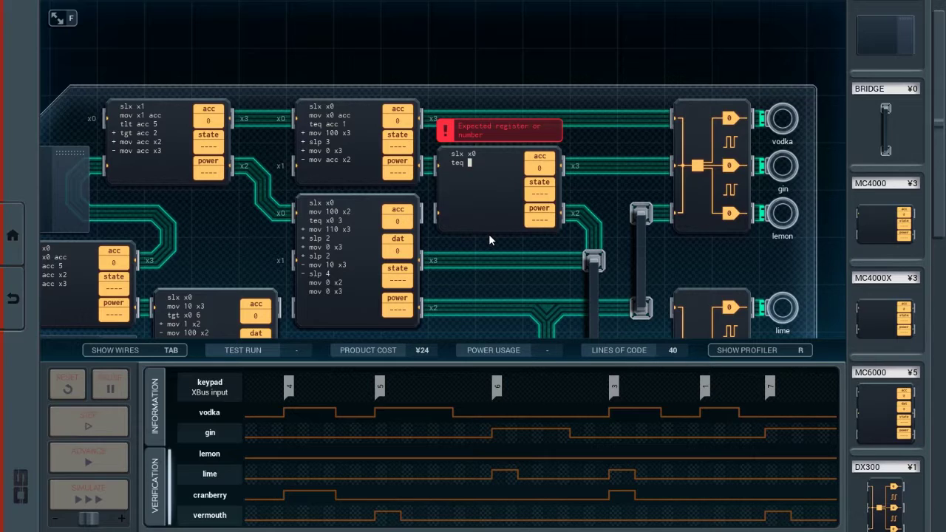
pyautogui.write('x0 2')
pyautogui.press('Return')
pyautogui.write('+ ')
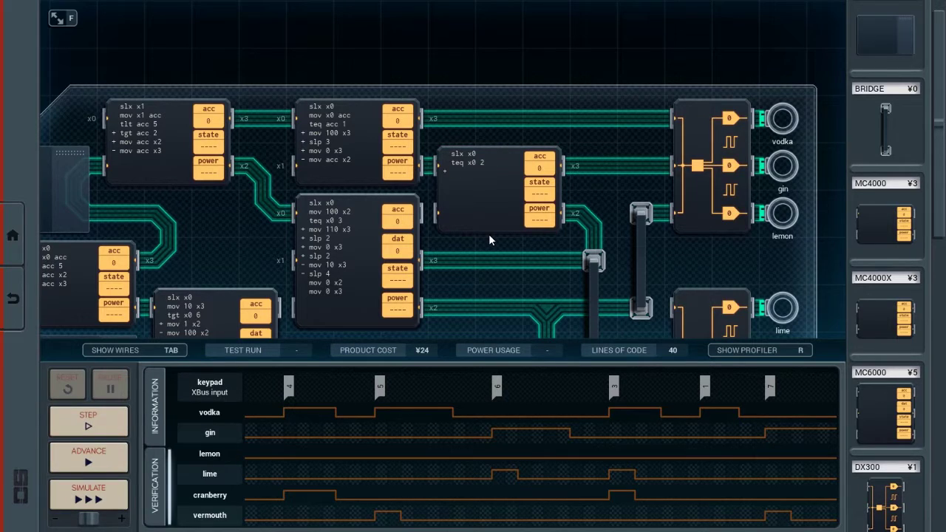
pyautogui.write('mov ')
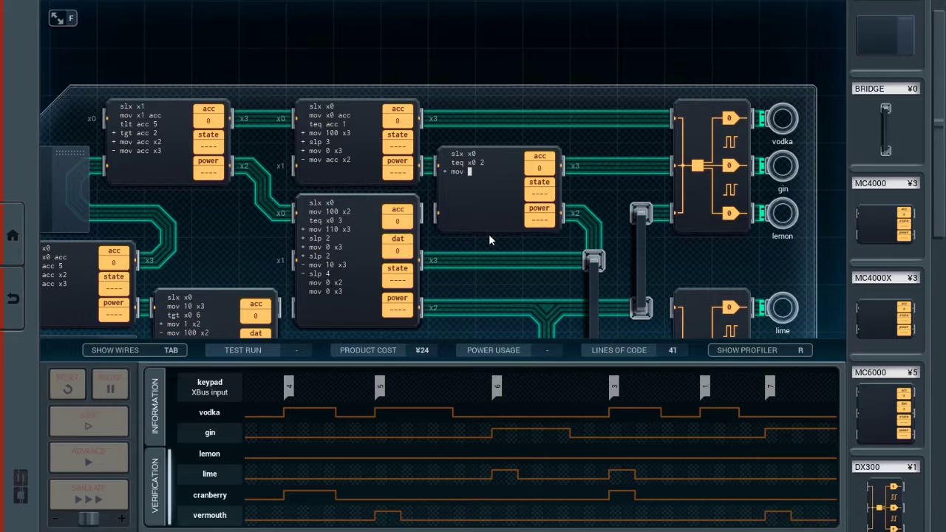
pyautogui.write('101 x3')
pyautogui.press('Return')
pyautogui.write('+')
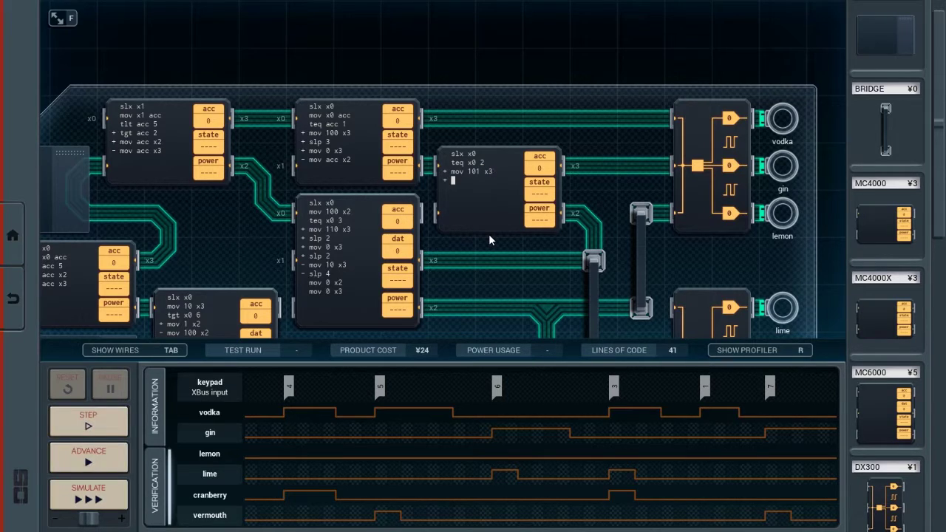
pyautogui.write('slp 2')
pyautogui.press('Return')
pyautogui.write('-')
pyautogui.write(' mov 100 x3')
pyautogui.press('Return')
pyautogui.write('-')
pyautogui.moveTo(572, 226); pyautogui.dragTo(560, 130)
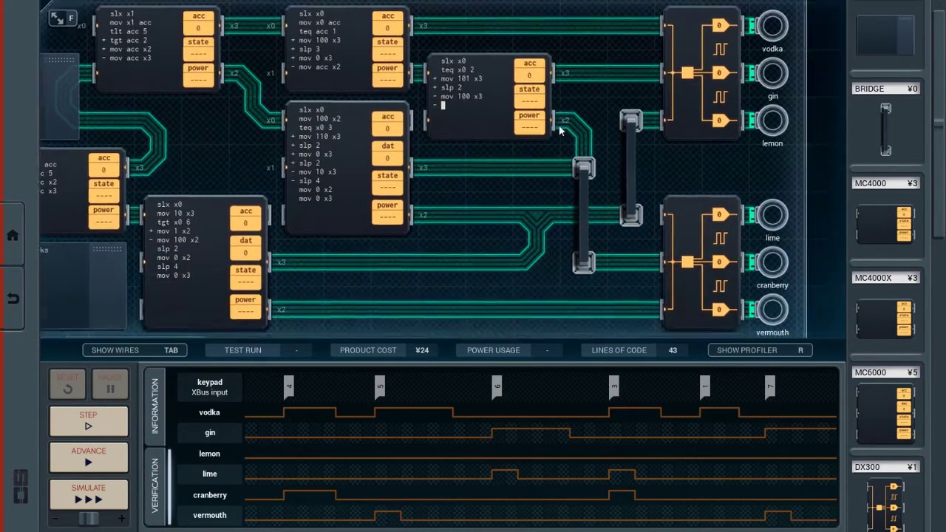
pyautogui.write('mov')
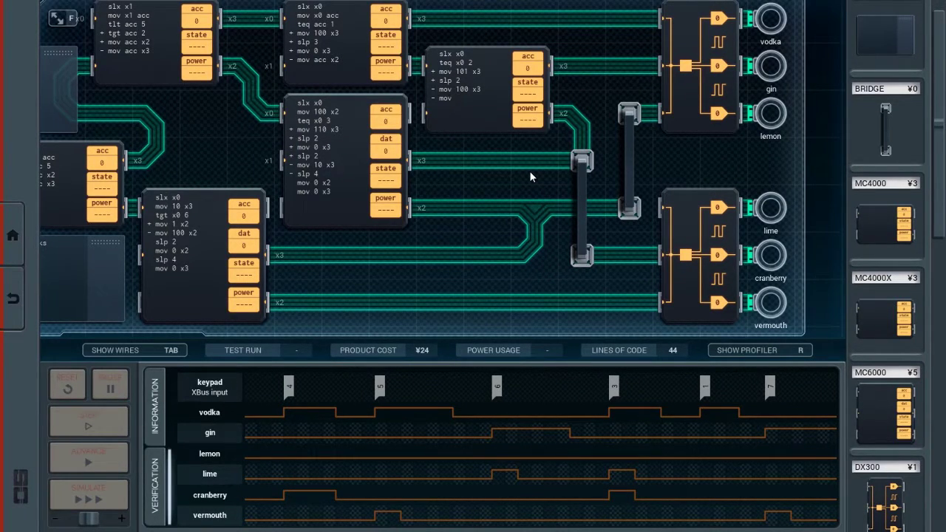
pyautogui.write(' 1 x2')
# Step: Delete the misplaced slp 2, then add the remaining sleep, mov 0 x2 and final slp 4 lines
pyautogui.click(435, 80)
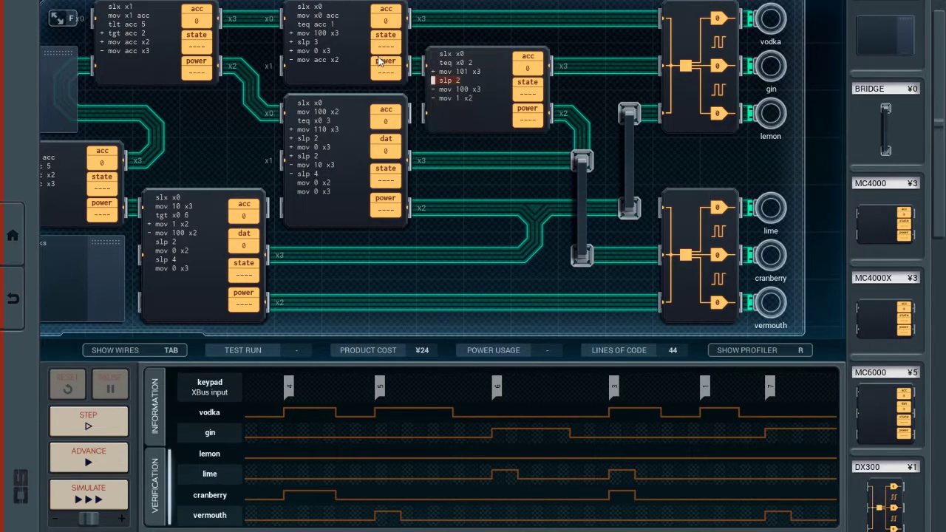
pyautogui.press('Delete')
pyautogui.press('Delete')
pyautogui.press('Delete')
pyautogui.hotkey('ctrl', 'End')
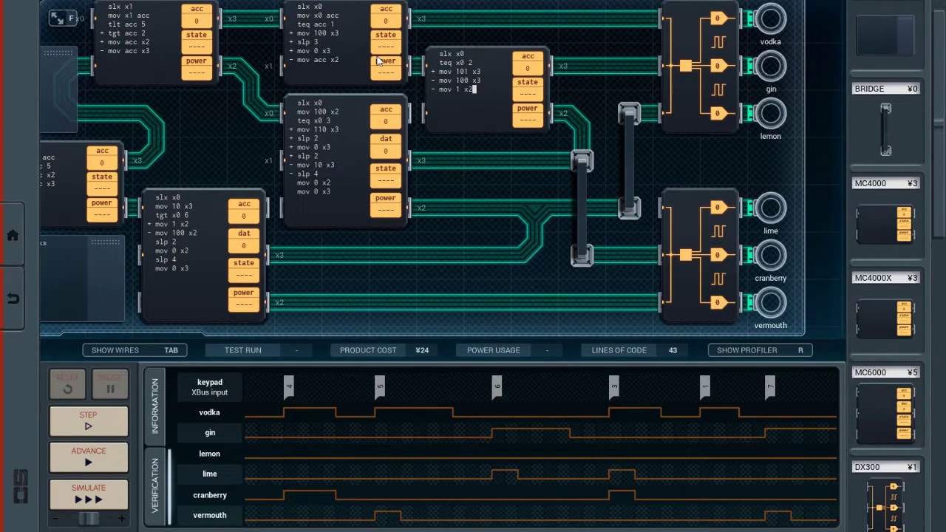
pyautogui.press('Return')
pyautogui.write('slp 2')
pyautogui.press('Return')
pyautogui.write('mov 0')
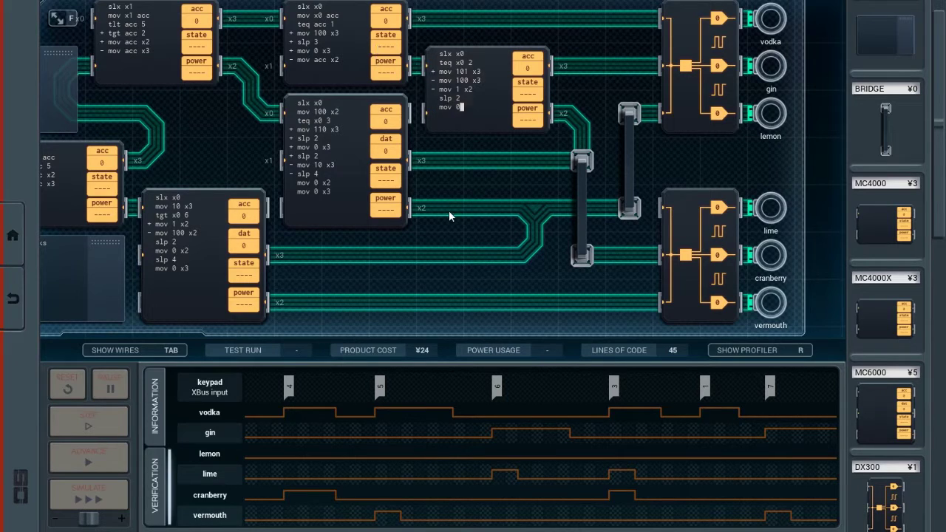
pyautogui.write(' x2')
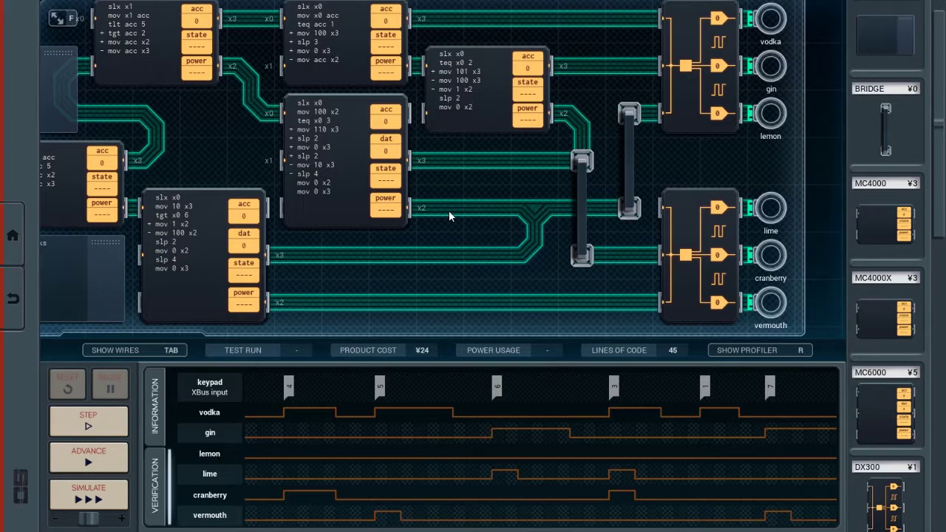
pyautogui.press('Return')
pyautogui.write('mov 100 x3')
pyautogui.press('Return')
pyautogui.write('slp 4')
pyautogui.scroll(-1, 474, 312)
pyautogui.scroll(1, 547, 173)
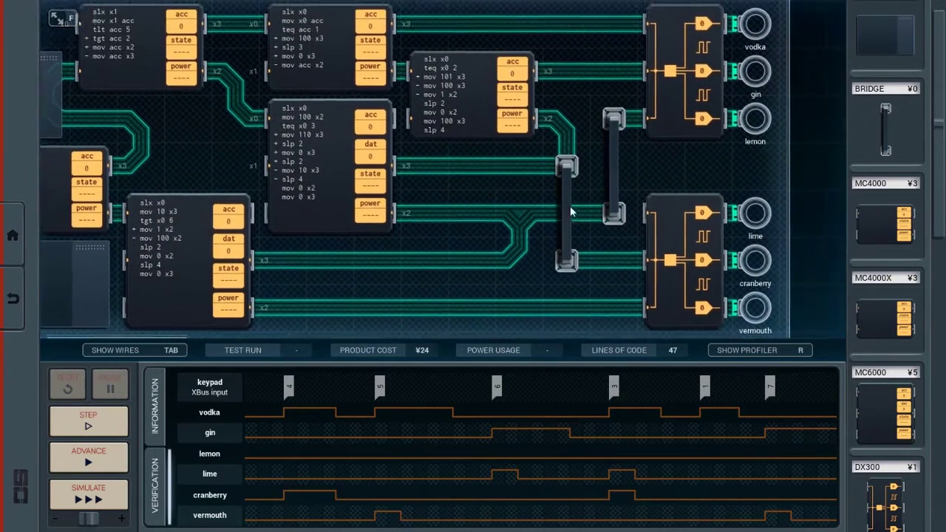
pyautogui.scroll(-1, 568, 212)
pyautogui.scroll(1, 595, 222)
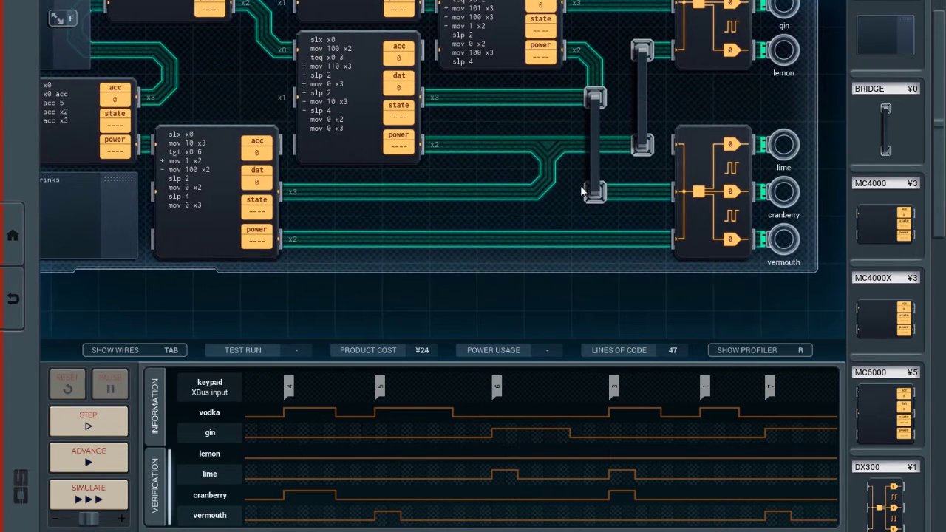
pyautogui.scroll(-1, 580, 194)
pyautogui.scroll(1, 591, 244)
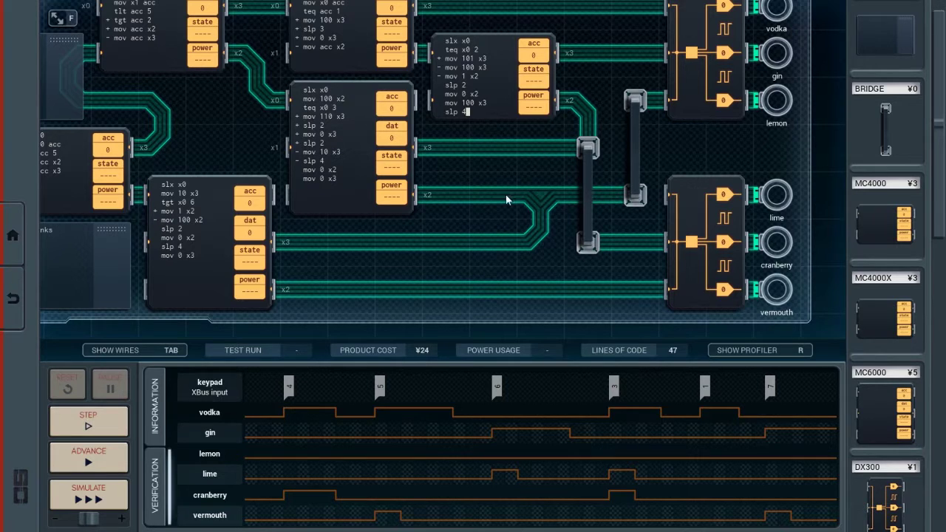
pyautogui.scroll(2, 497, 198)
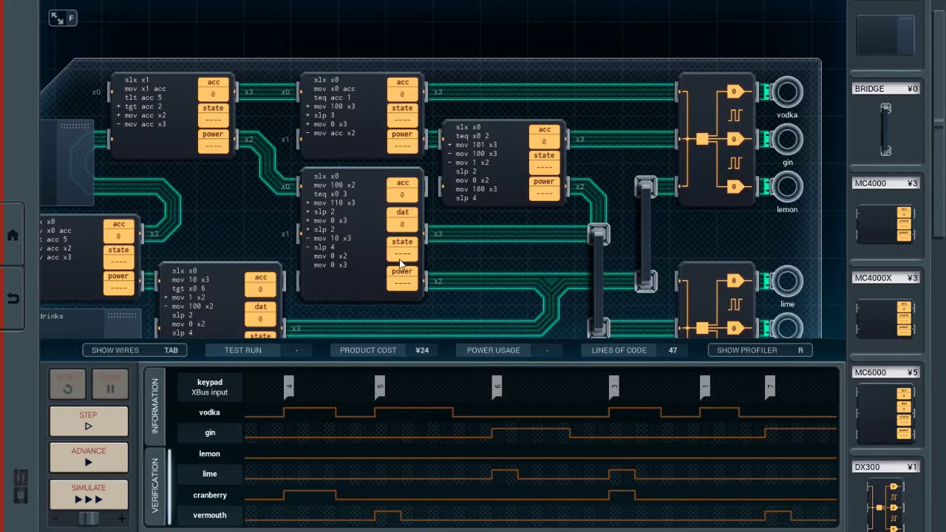
pyautogui.scroll(-2, 312, 121)
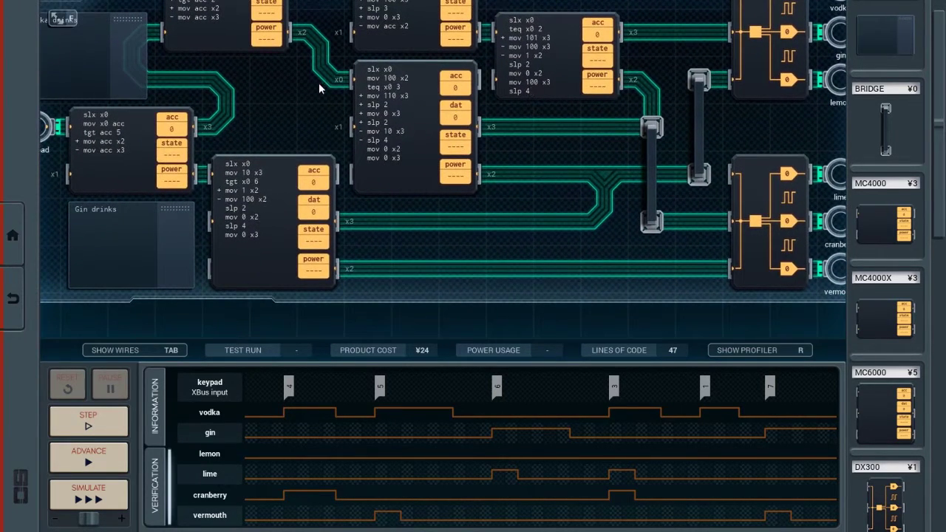
# Step: Pan to the keypad and delete the wire on the keypad MC4000's x3 pin
pyautogui.moveTo(323, 88)
pyautogui.mouseDown()
pyautogui.moveTo(400, 115)
pyautogui.moveTo(400, 142)
pyautogui.moveTo(398, 94)
pyautogui.mouseUp()
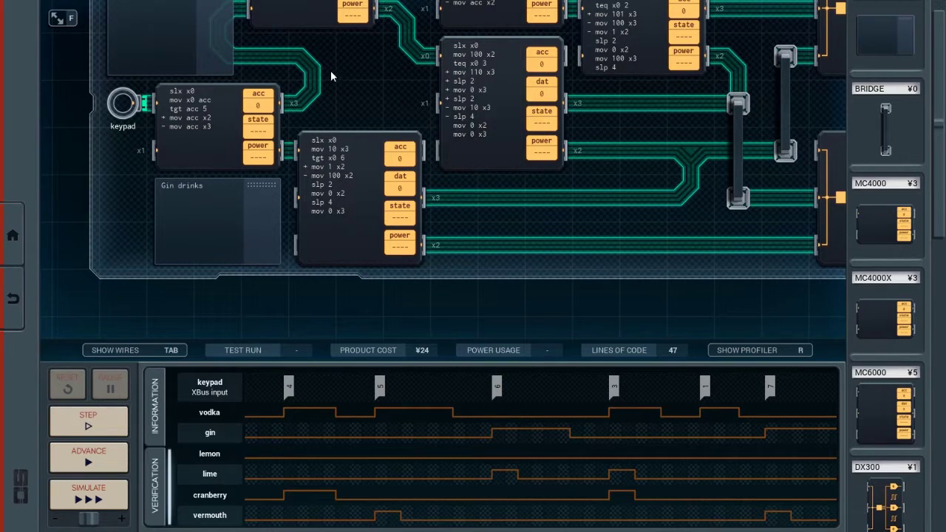
pyautogui.moveTo(330, 71); pyautogui.dragTo(328, 160)
# Step: Remove the keypad controller's x3 wire, move it higher, and edit its first lines' input pins
pyautogui.click(272, 125)
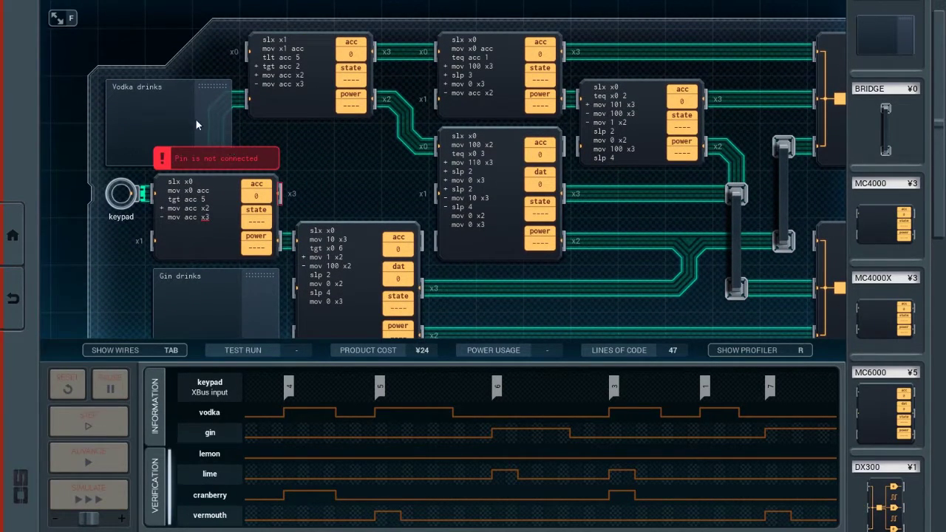
pyautogui.moveTo(196, 126); pyautogui.dragTo(173, 55)
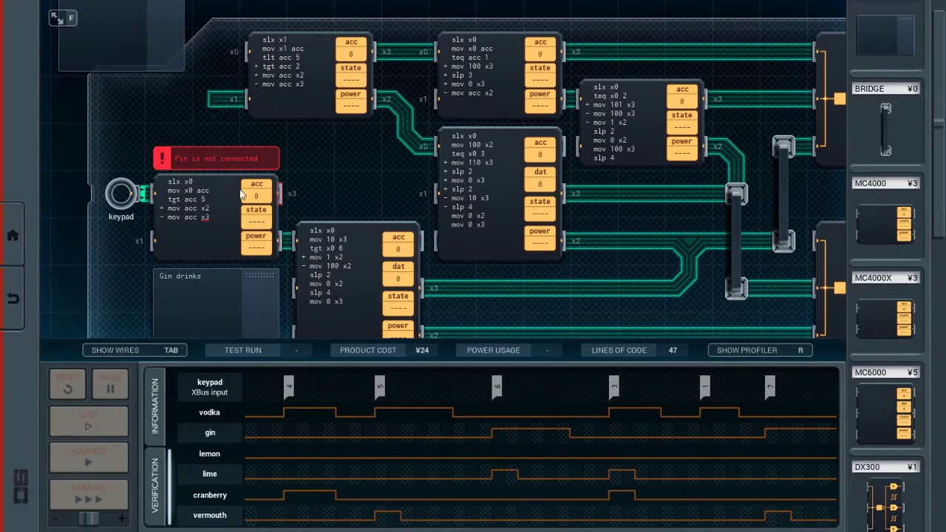
pyautogui.moveTo(240, 161); pyautogui.dragTo(245, 112)
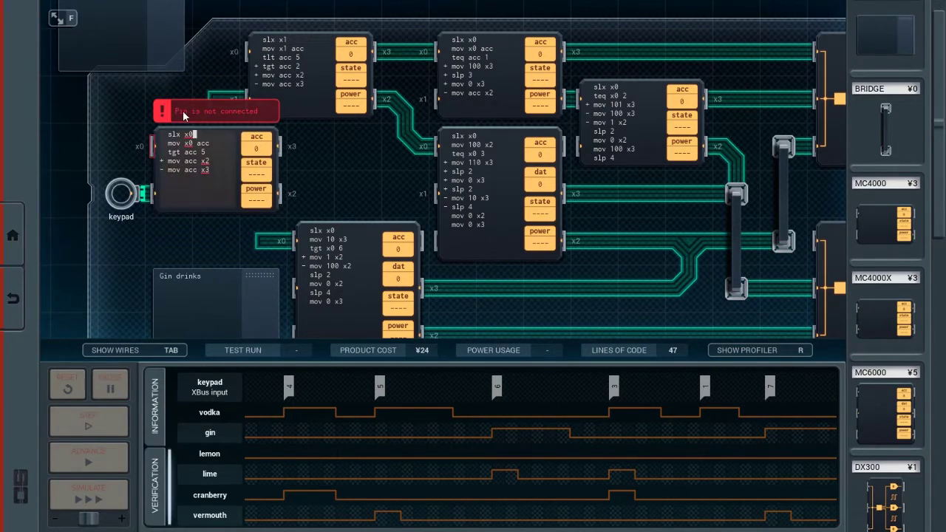
pyautogui.press('BackSpace')
pyautogui.write('1')
pyautogui.press('Down')
pyautogui.press('Delete')
pyautogui.write('1')
pyautogui.press('Down')
pyautogui.press('Down')
pyautogui.press('Right')
pyautogui.press('Right')
pyautogui.press('Right')
pyautogui.click(106, 122)
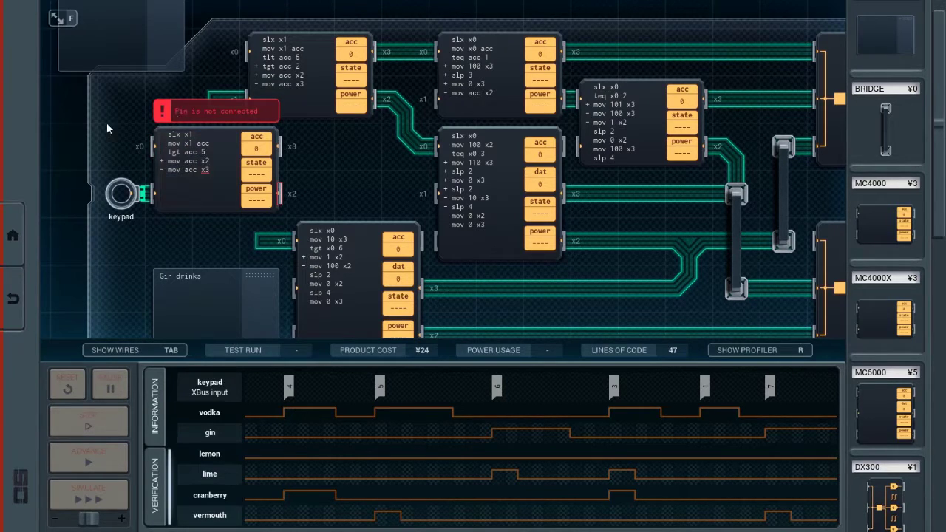
# Step: Wire the keypad controller's x0 to the top wire and the lower controller's x1 to the bottom wire
pyautogui.moveTo(148, 146); pyautogui.dragTo(210, 95)
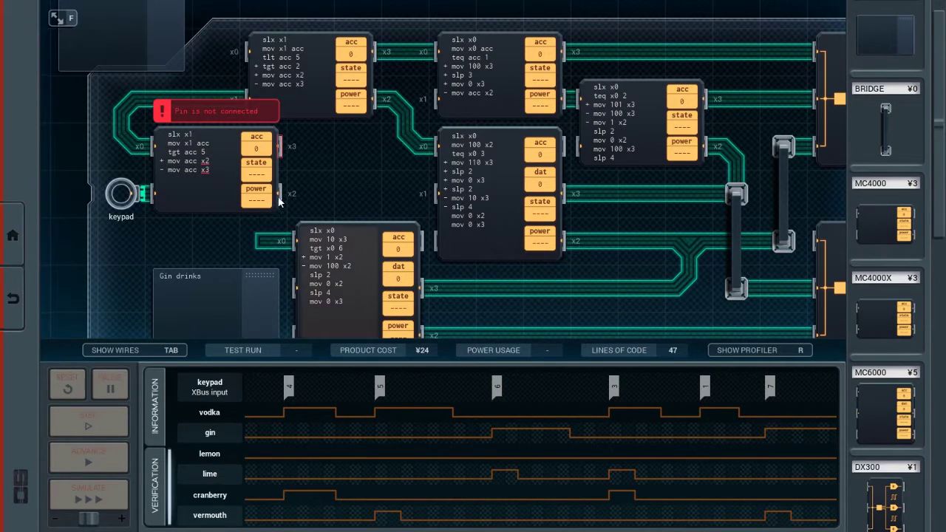
pyautogui.moveTo(277, 196); pyautogui.dragTo(269, 151)
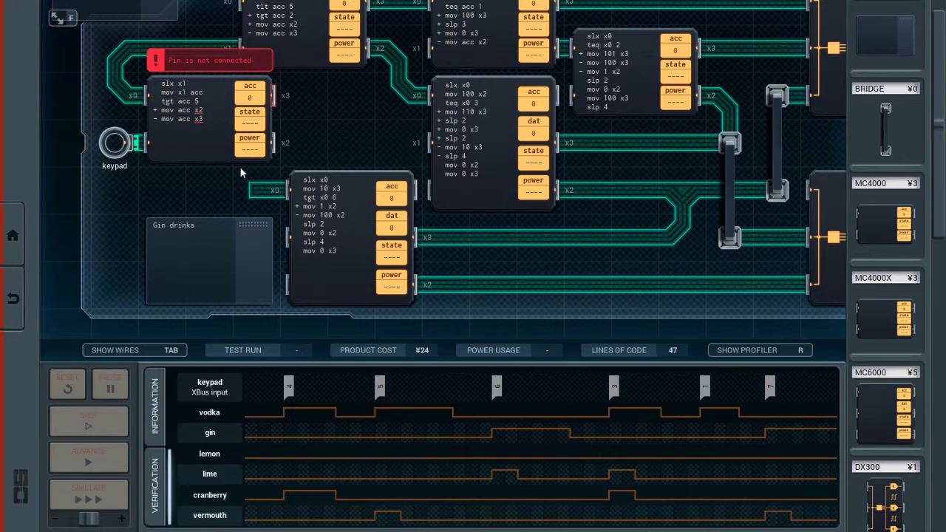
pyautogui.hotkey('ctrl', 'z')
pyautogui.moveTo(340, 115); pyautogui.dragTo(329, 172)
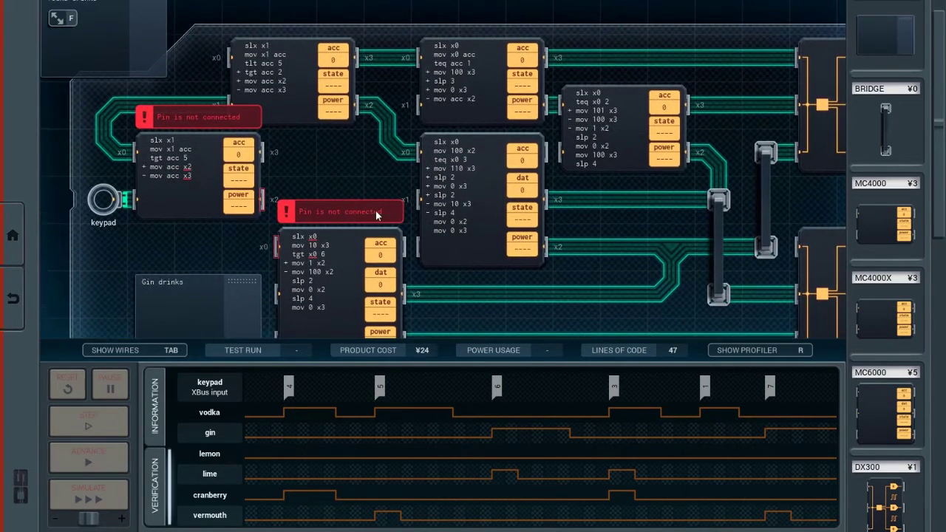
pyautogui.moveTo(404, 199)
pyautogui.mouseDown()
pyautogui.moveTo(294, 161)
pyautogui.moveTo(285, 120)
pyautogui.mouseUp()
pyautogui.moveTo(197, 200); pyautogui.dragTo(156, 185)
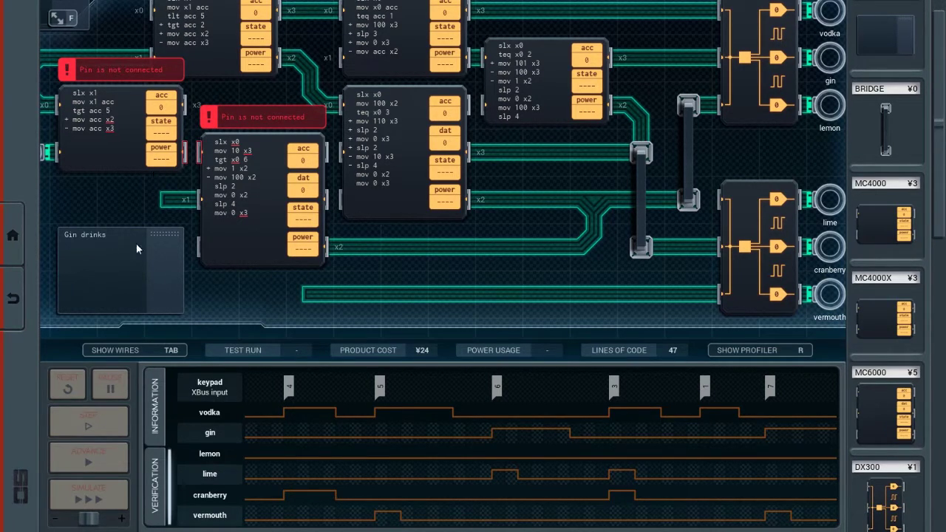
pyautogui.moveTo(82, 171); pyautogui.dragTo(179, 151)
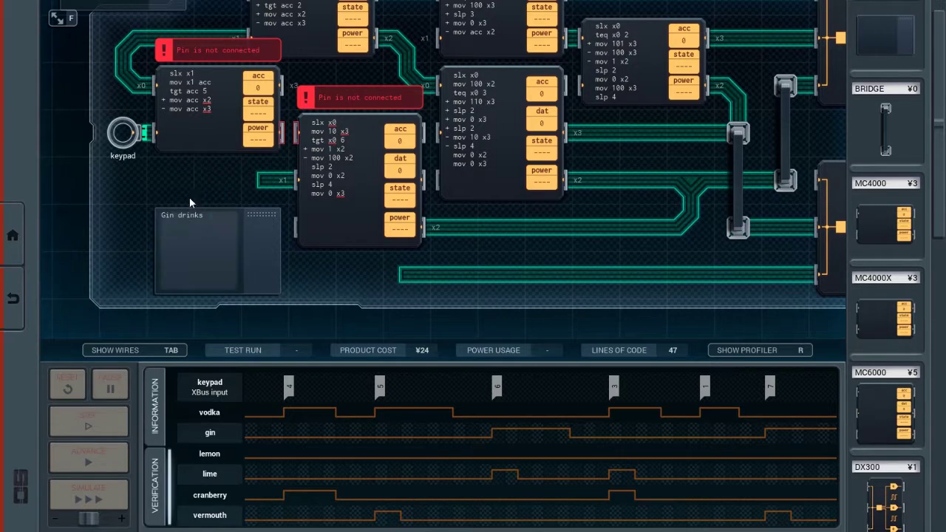
pyautogui.moveTo(252, 190)
pyautogui.mouseDown()
pyautogui.moveTo(214, 195)
pyautogui.moveTo(404, 275)
pyautogui.mouseUp()
pyautogui.moveTo(193, 92); pyautogui.dragTo(220, 150)
# Step: Change the gin chip's last line from 'mov 0 x3' to 'mov 0 x1'
pyautogui.press('BackSpace')
pyautogui.write('0')
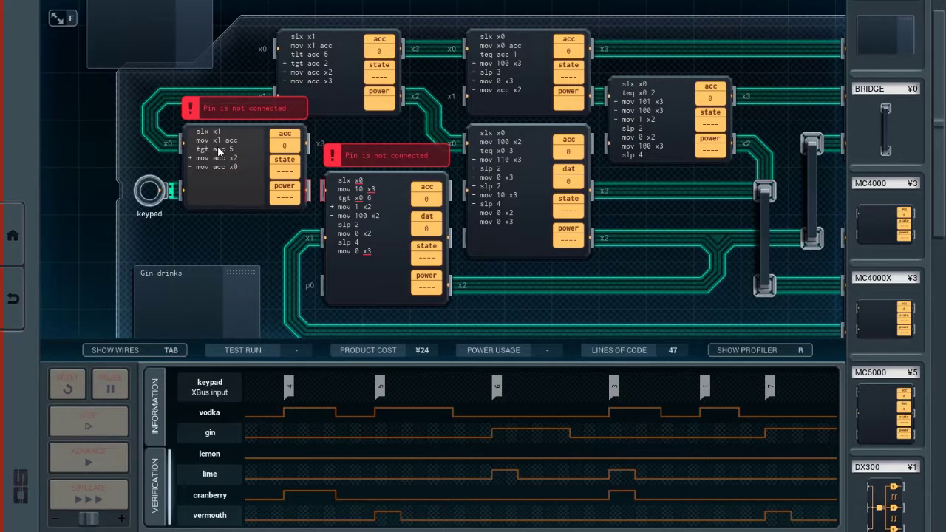
pyautogui.click(292, 176)
pyautogui.moveTo(259, 213); pyautogui.dragTo(180, 178)
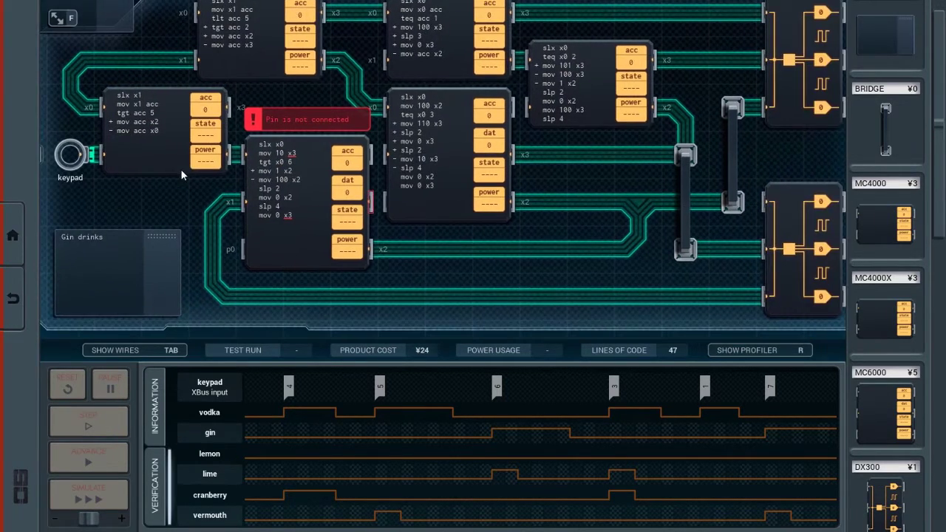
pyautogui.moveTo(126, 231); pyautogui.dragTo(192, 183)
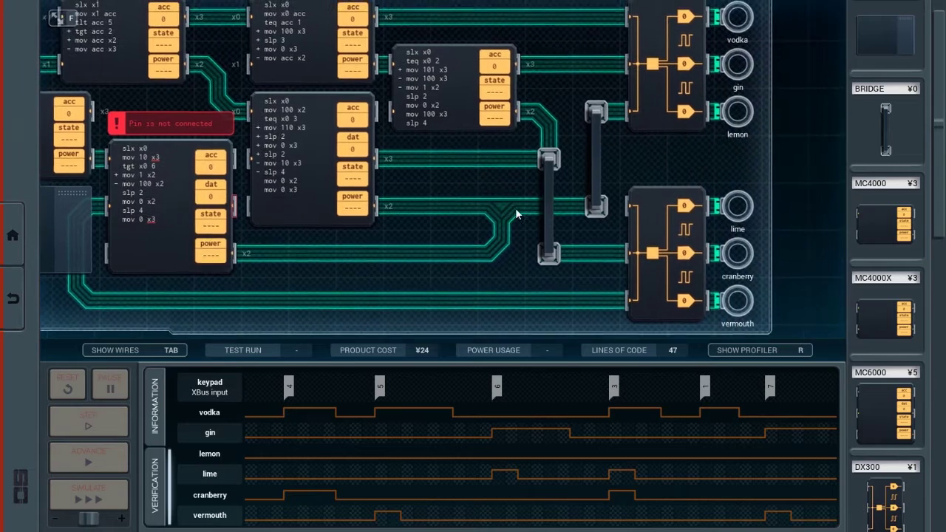
pyautogui.moveTo(379, 185); pyautogui.dragTo(301, 198)
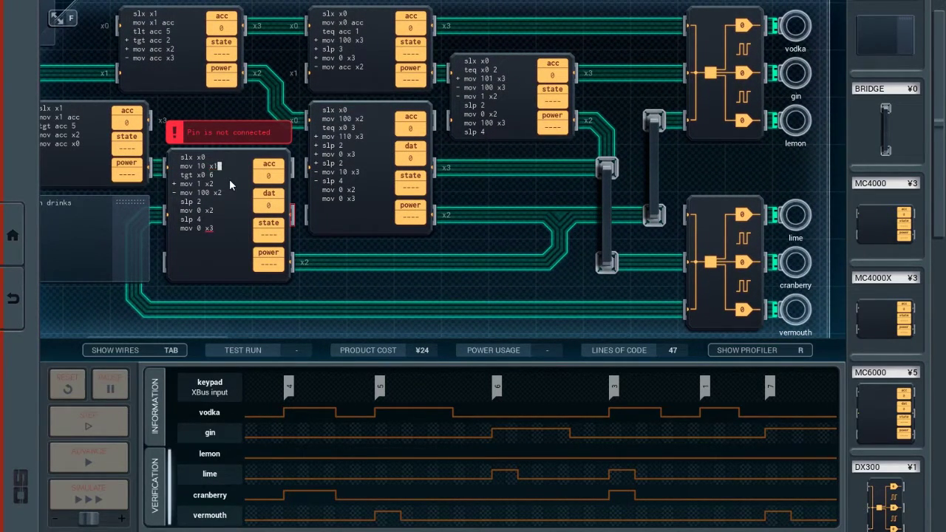
pyautogui.press('Down')
pyautogui.press('Down')
pyautogui.press('Down')
pyautogui.press('Down')
pyautogui.press('Down')
pyautogui.press('Down')
pyautogui.press('BackSpace')
pyautogui.write('1')
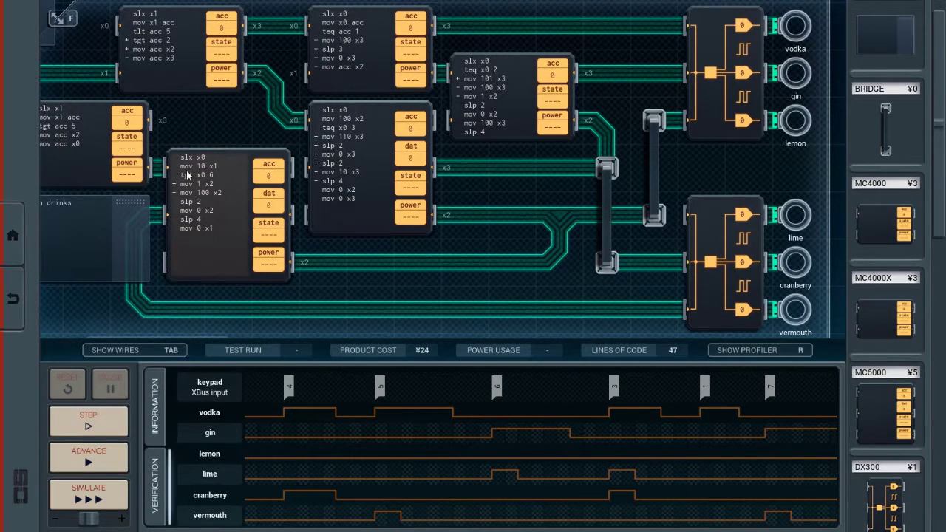
pyautogui.moveTo(294, 120); pyautogui.dragTo(394, 106)
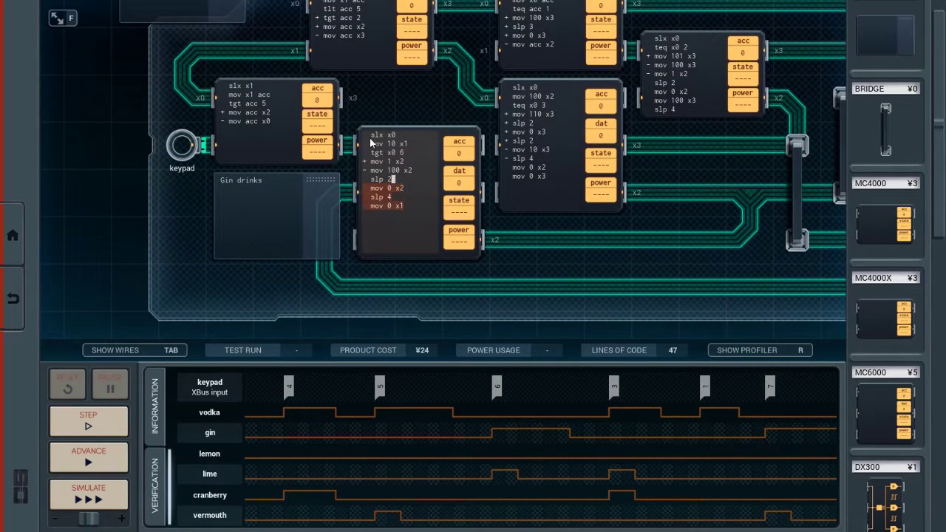
pyautogui.write('0')
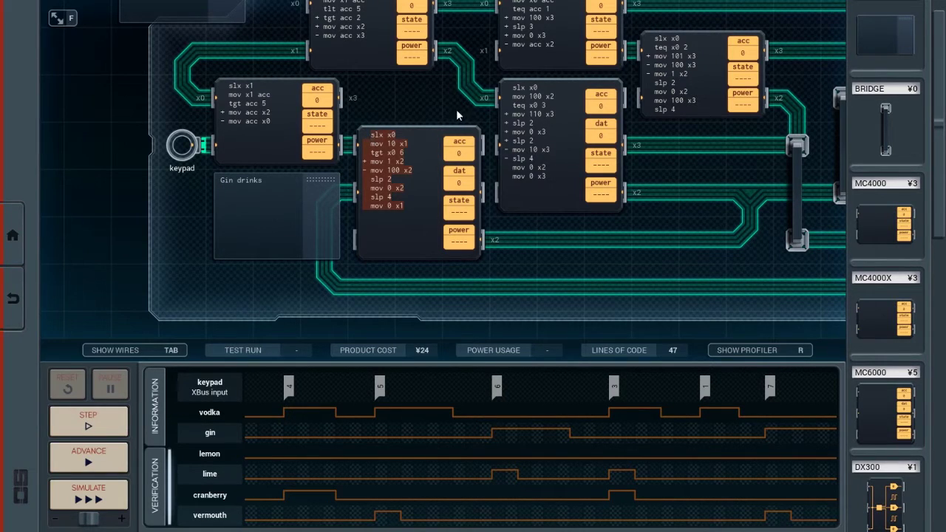
# Step: Remove the gin MC6000 and its lower wire, and place an MC4000X in its spot
pyautogui.moveTo(444, 133); pyautogui.dragTo(912, 243)
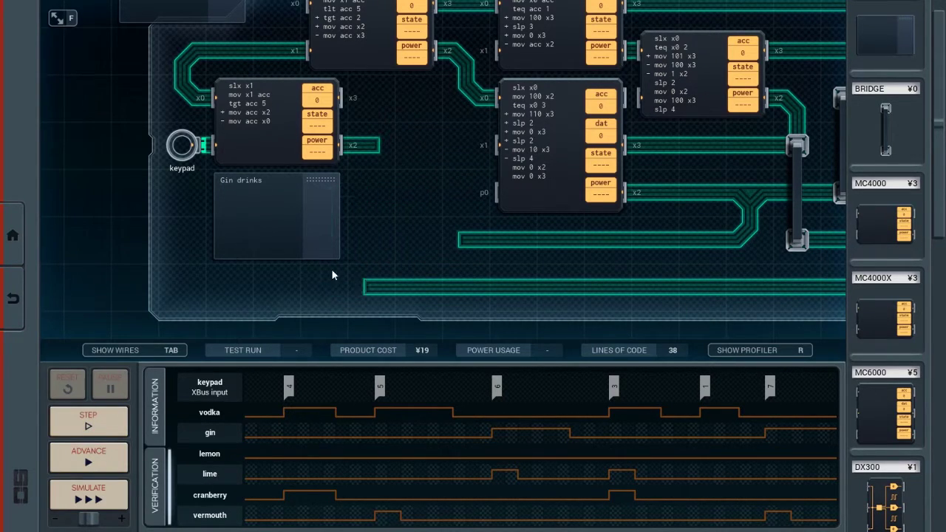
pyautogui.moveTo(343, 274); pyautogui.dragTo(494, 278)
pyautogui.moveTo(889, 297); pyautogui.dragTo(363, 263)
pyautogui.moveTo(321, 179); pyautogui.dragTo(272, 179)
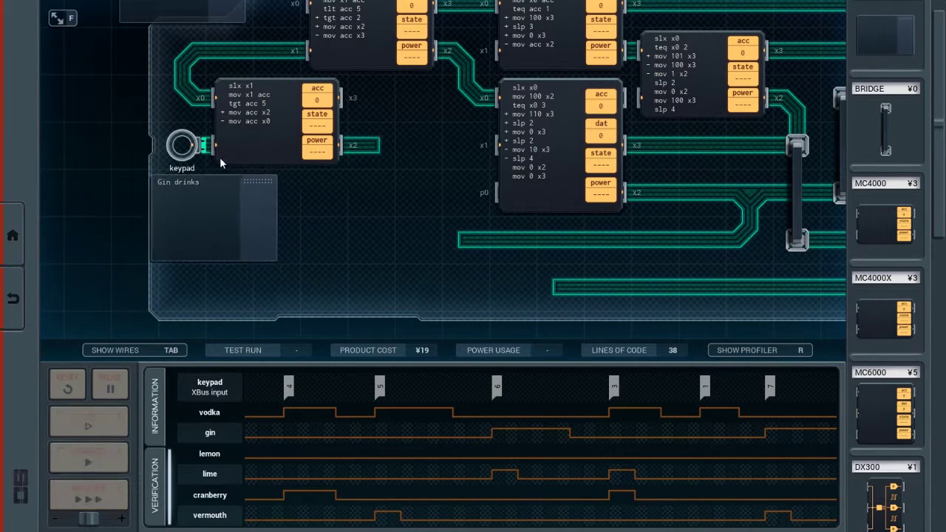
pyautogui.moveTo(854, 294); pyautogui.dragTo(379, 274)
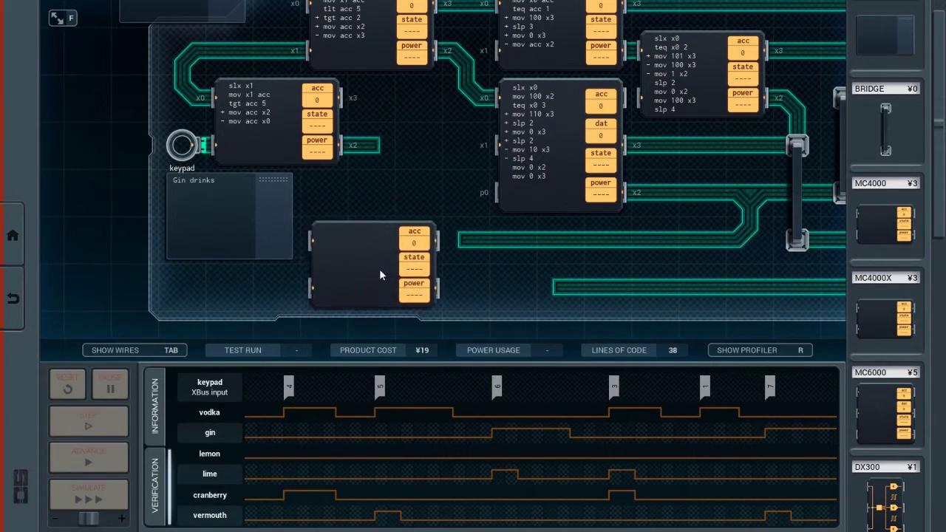
# Step: Wire the MC4000X's x3, x2 and x0 pins, paste the gin code, and begin retargeting its output
pyautogui.moveTo(460, 240); pyautogui.dragTo(440, 239)
pyautogui.moveTo(553, 287); pyautogui.dragTo(440, 287)
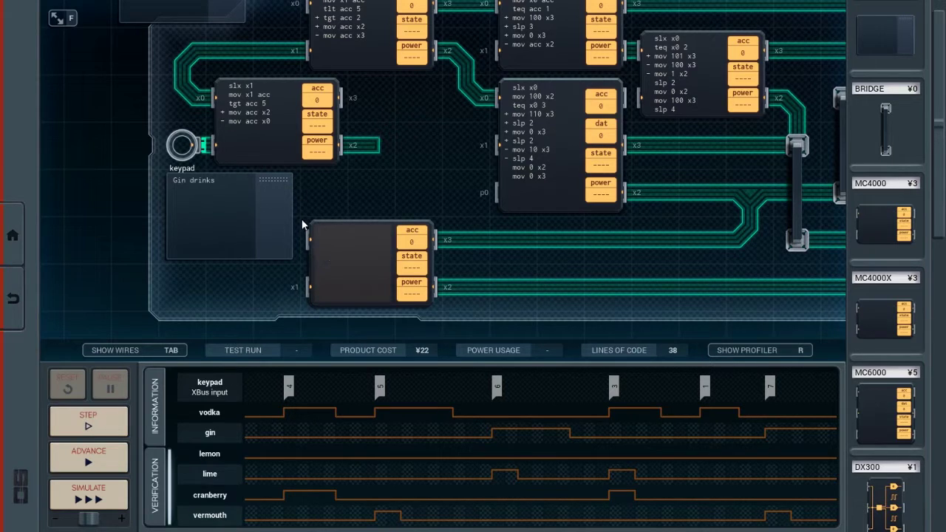
pyautogui.write('slx x0 mov 10 x1 tgt x0 6 + mov 1 x2 - mov 100 x2 slp 2 mov 0 x2 slp 4 mov 0 x1')
pyautogui.moveTo(378, 145); pyautogui.dragTo(264, 207)
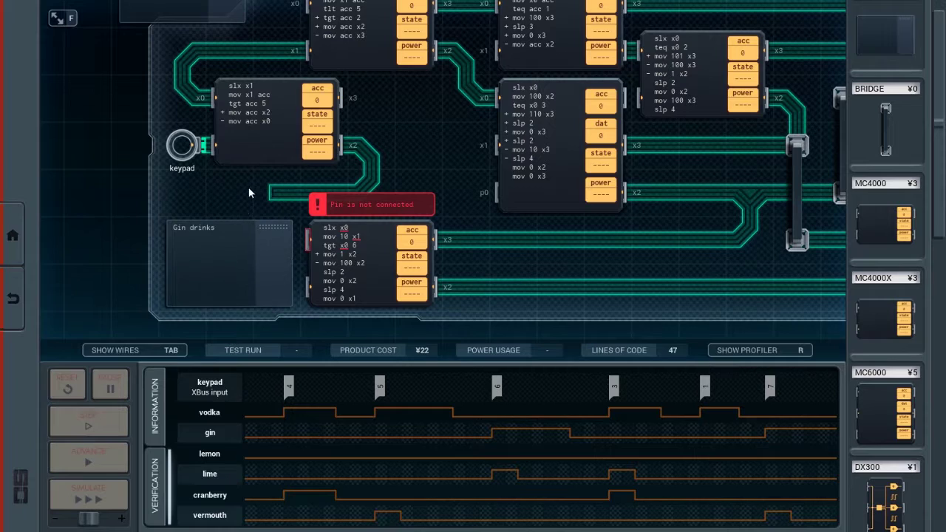
pyautogui.moveTo(252, 206); pyautogui.dragTo(196, 164)
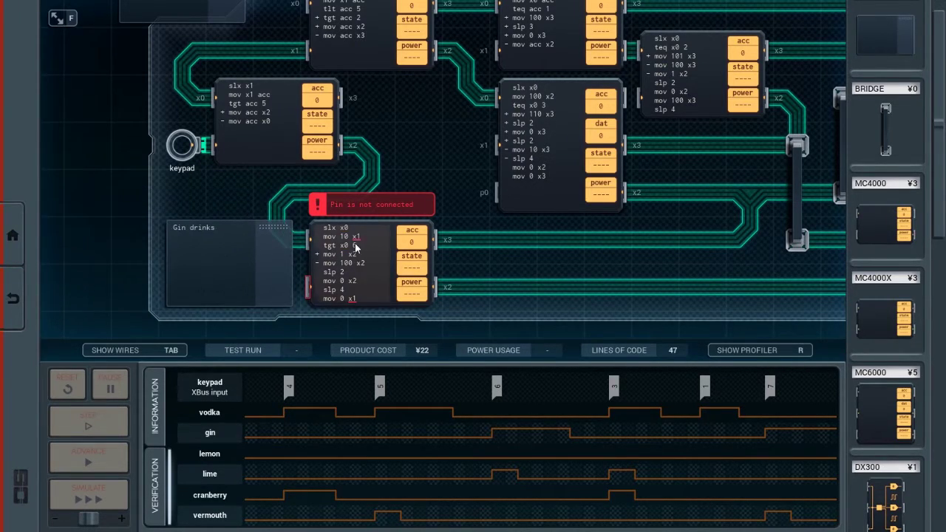
pyautogui.press('Right')
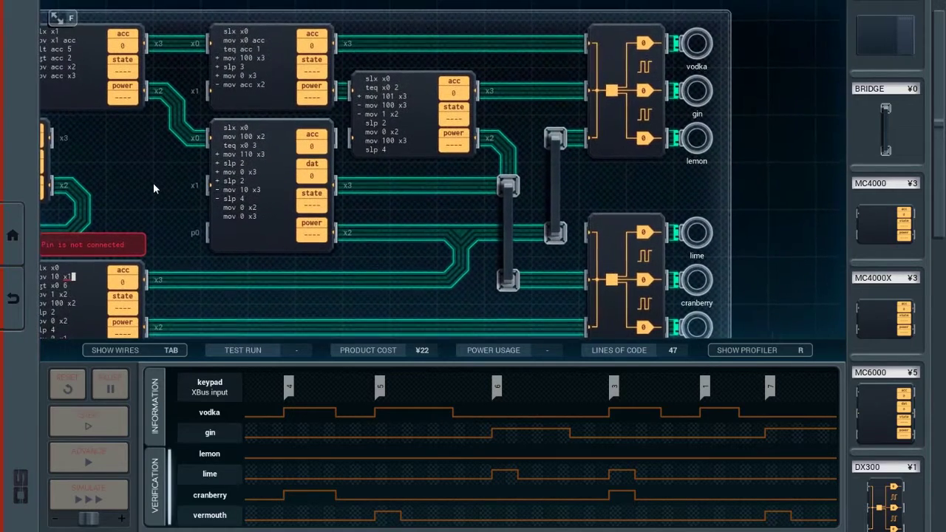
pyautogui.moveTo(153, 182); pyautogui.dragTo(236, 176)
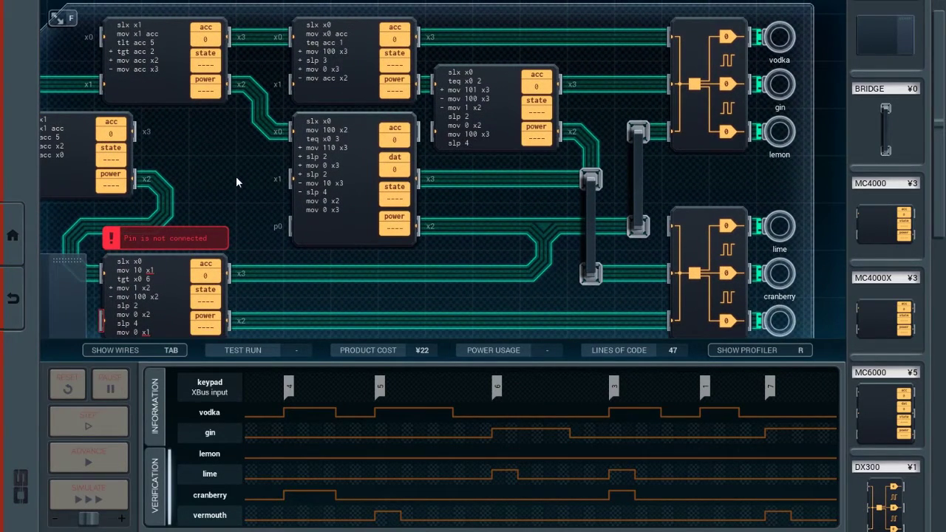
pyautogui.press('BackSpace')
pyautogui.write('3')
# Step: Change the gin chip's last line to 'mov 0 x3'
pyautogui.press('Down')
pyautogui.press('Down')
pyautogui.press('Down')
pyautogui.press('Down')
pyautogui.press('Down')
pyautogui.press('Down')
pyautogui.press('Down')
pyautogui.press('BackSpace')
pyautogui.write('3')
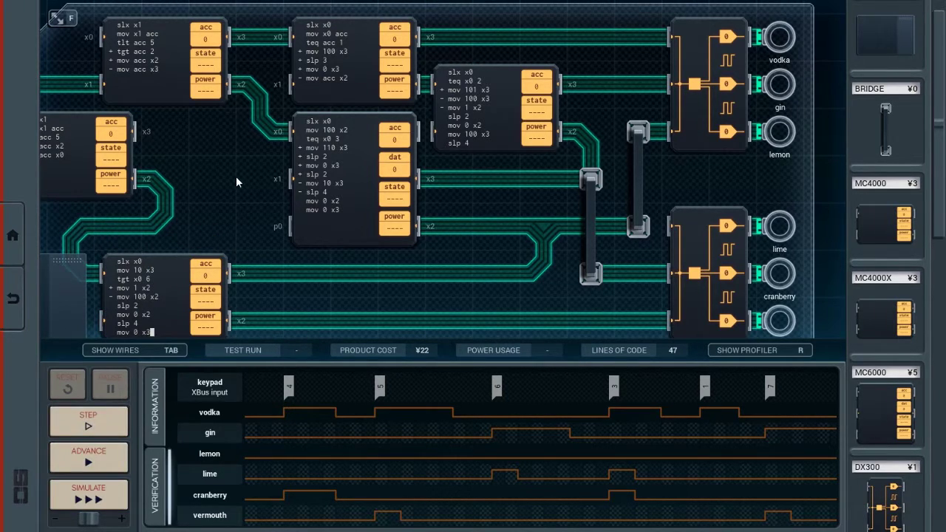
pyautogui.moveTo(183, 72); pyautogui.dragTo(318, 63)
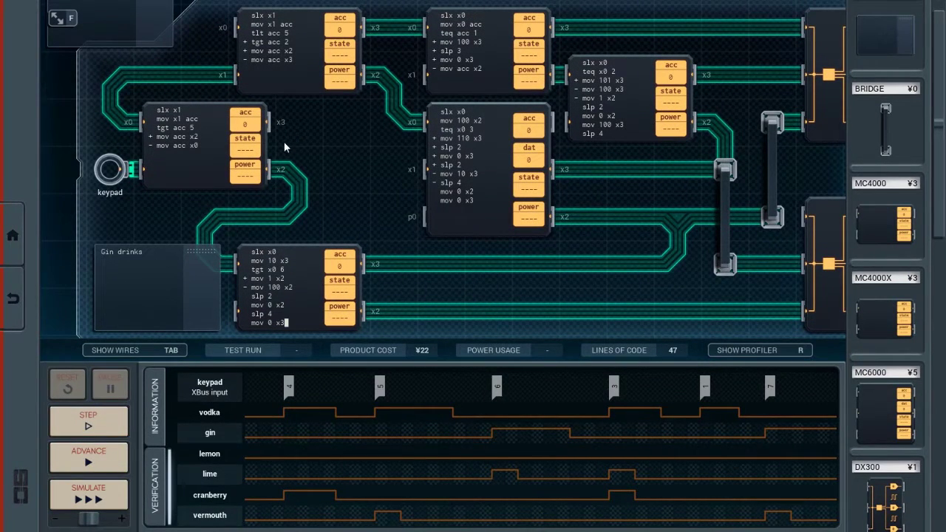
# Step: Move the top-left and middle vodka chips and redraw their connecting wires to x3
pyautogui.moveTo(275, 144); pyautogui.dragTo(375, 221)
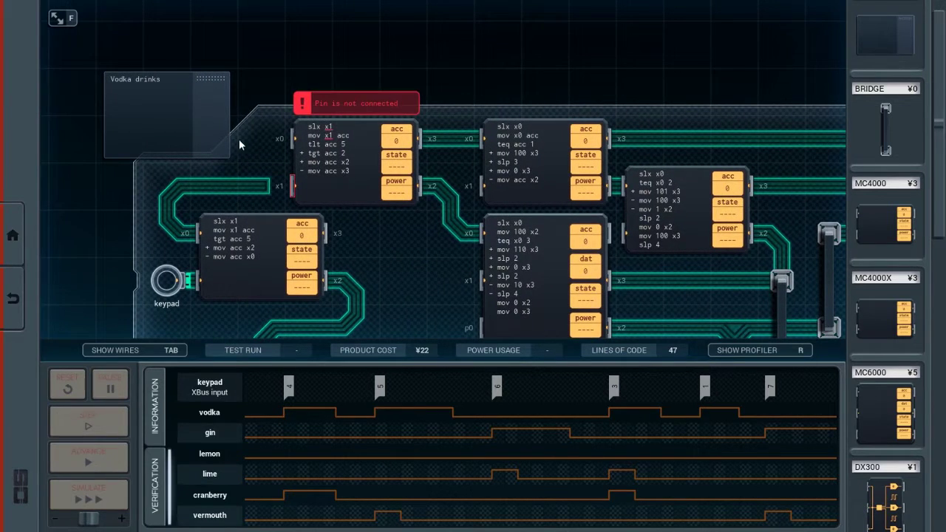
pyautogui.moveTo(381, 103); pyautogui.dragTo(333, 103)
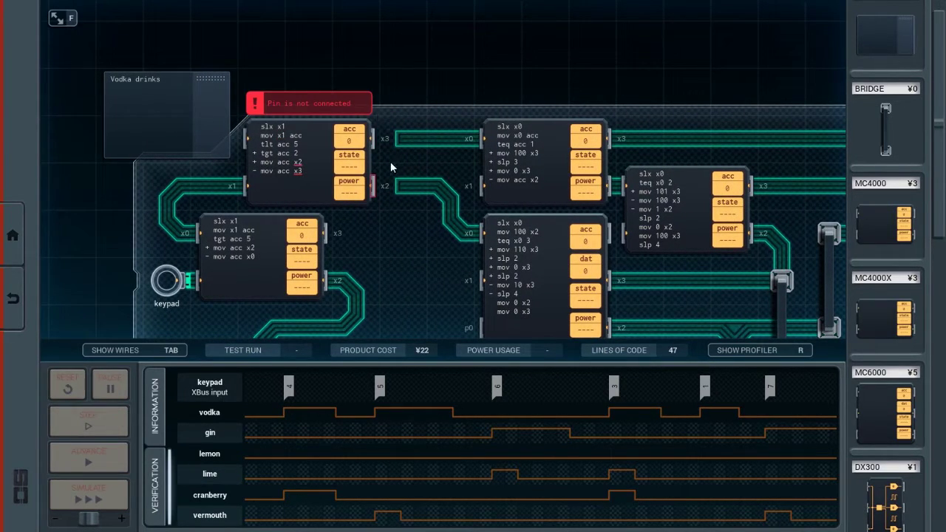
pyautogui.click(437, 207)
pyautogui.scroll(-1, 358, 153)
pyautogui.scroll(-2, 358, 153)
pyautogui.moveTo(494, 90)
pyautogui.mouseDown()
pyautogui.moveTo(447, 94)
pyautogui.moveTo(446, 131)
pyautogui.mouseUp()
pyautogui.scroll(2, 397, 72)
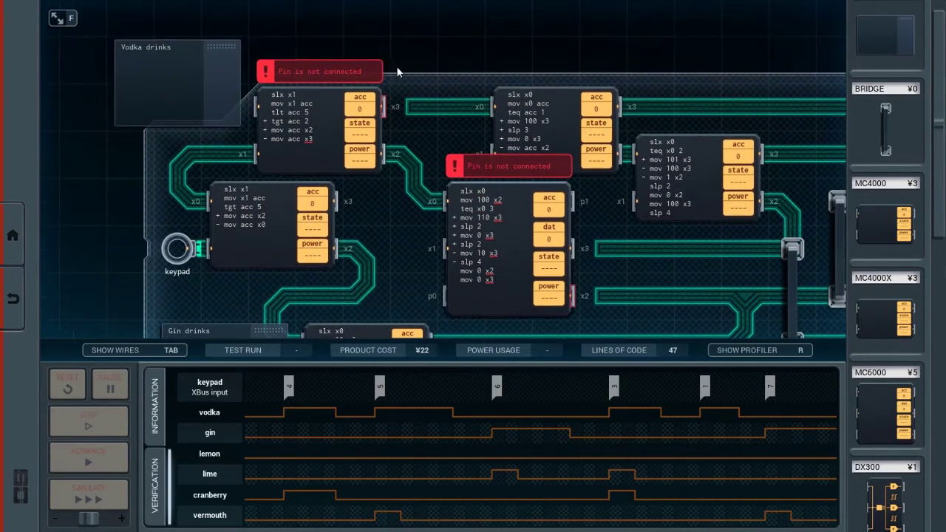
pyautogui.click(444, 106)
pyautogui.moveTo(590, 71); pyautogui.dragTo(543, 75)
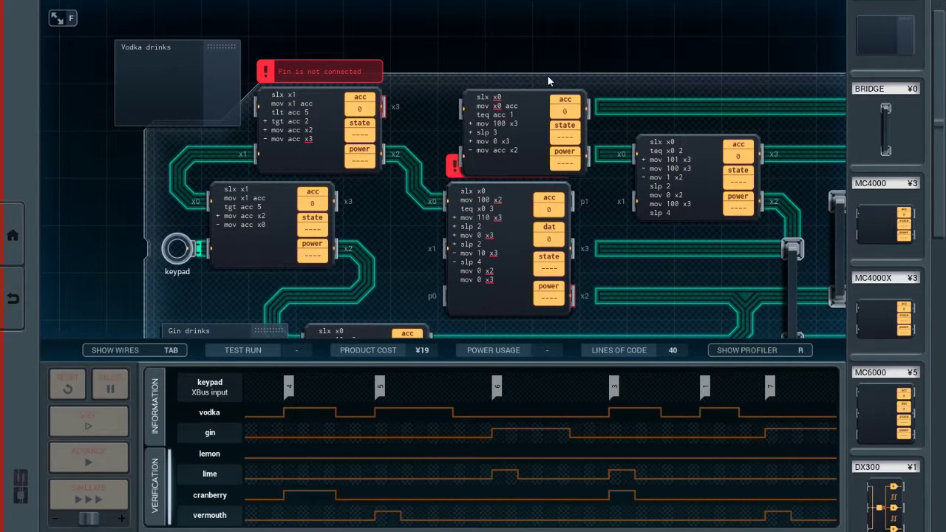
pyautogui.moveTo(361, 86)
pyautogui.mouseDown()
pyautogui.moveTo(411, 86)
pyautogui.moveTo(179, 54)
pyautogui.mouseUp()
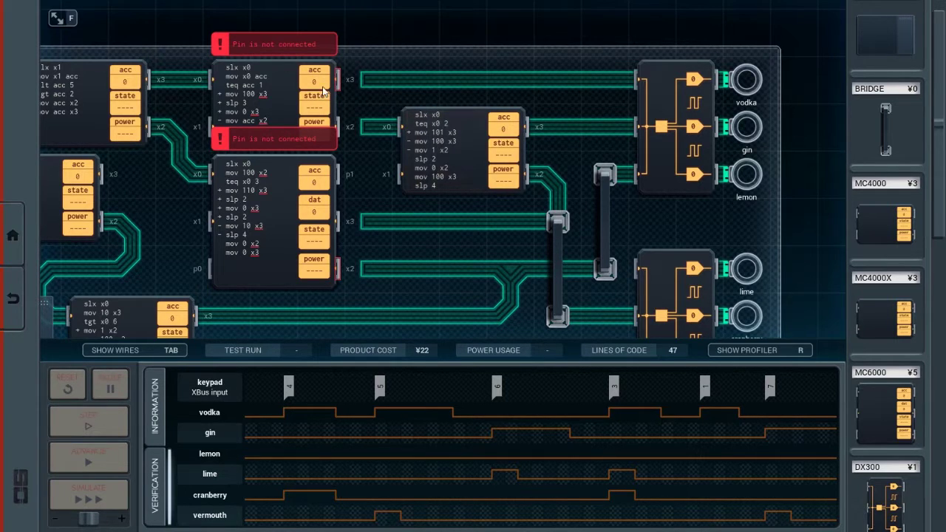
# Step: Remove the central MC4000, the middle bridge, and their leftover wires
pyautogui.moveTo(386, 91)
pyautogui.mouseDown()
pyautogui.moveTo(406, 155)
pyautogui.moveTo(424, 153)
pyautogui.moveTo(363, 143)
pyautogui.moveTo(408, 207)
pyautogui.mouseUp()
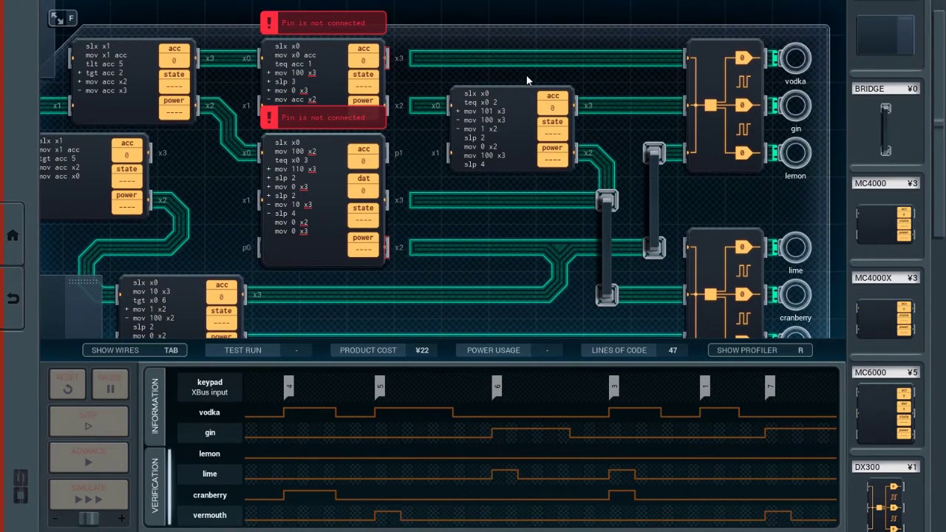
pyautogui.moveTo(527, 92); pyautogui.dragTo(915, 142)
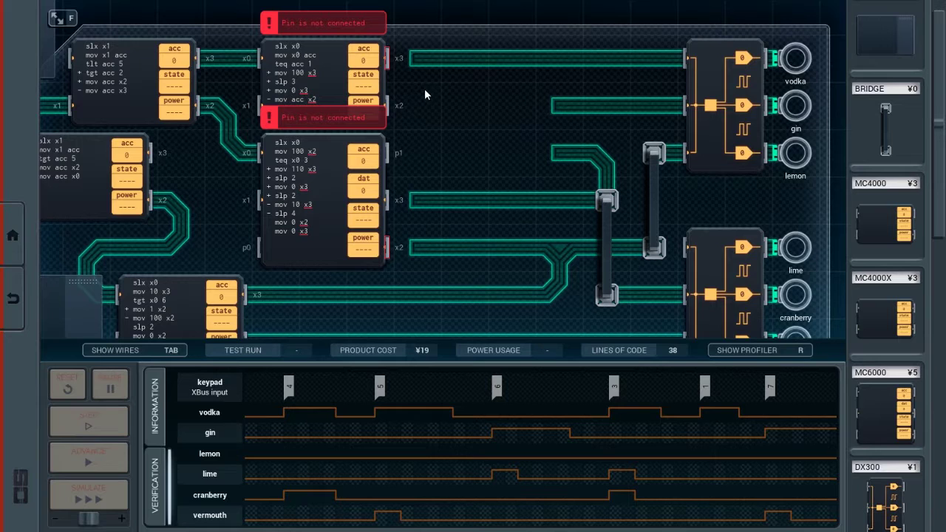
pyautogui.press('Left')
pyautogui.press('Down')
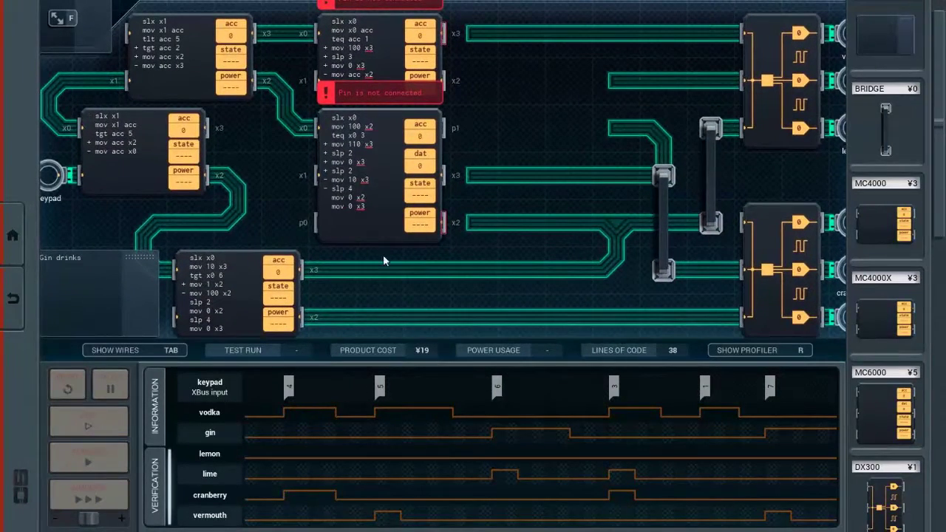
pyautogui.moveTo(529, 183)
pyautogui.mouseDown()
pyautogui.moveTo(521, 199)
pyautogui.moveTo(471, 145)
pyautogui.mouseUp()
pyautogui.moveTo(538, 151)
pyautogui.mouseDown()
pyautogui.moveTo(608, 107)
pyautogui.moveTo(610, 143)
pyautogui.mouseUp()
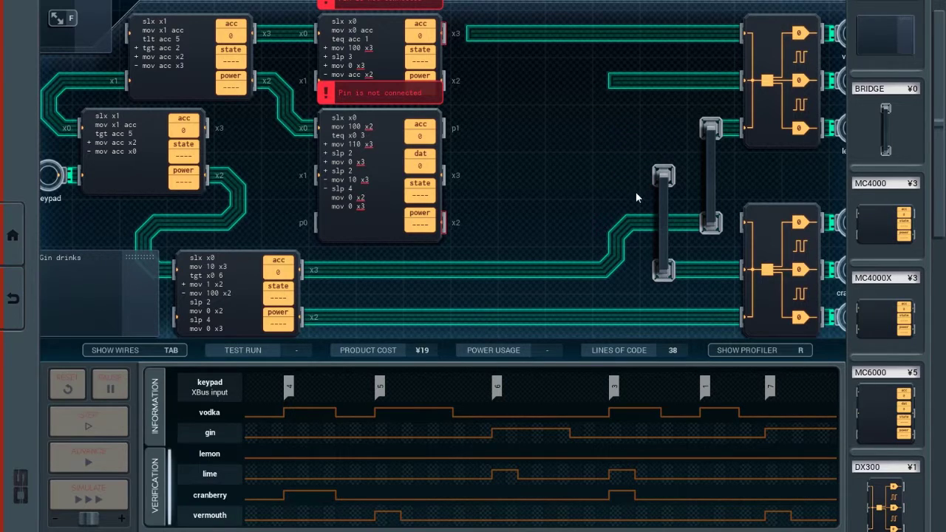
pyautogui.moveTo(665, 205); pyautogui.dragTo(887, 236)
pyautogui.moveTo(411, 99)
pyautogui.mouseDown()
pyautogui.moveTo(451, 95)
pyautogui.moveTo(448, 103)
pyautogui.mouseUp()
pyautogui.moveTo(537, 146); pyautogui.dragTo(435, 114)
# Step: Route the middle MC6000's x1 through a new bridge and join x2 to the lemon wire
pyautogui.moveTo(876, 105); pyautogui.dragTo(210, 248)
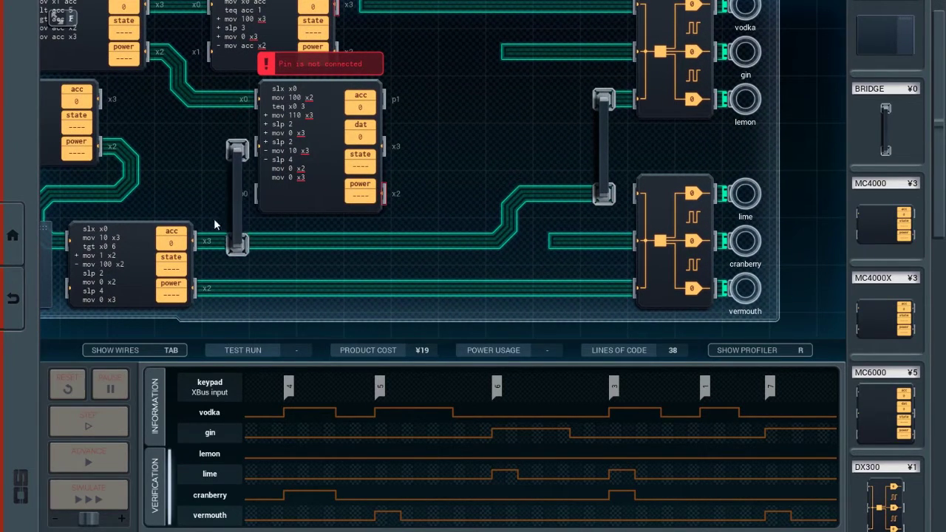
pyautogui.moveTo(255, 146); pyautogui.dragTo(226, 191)
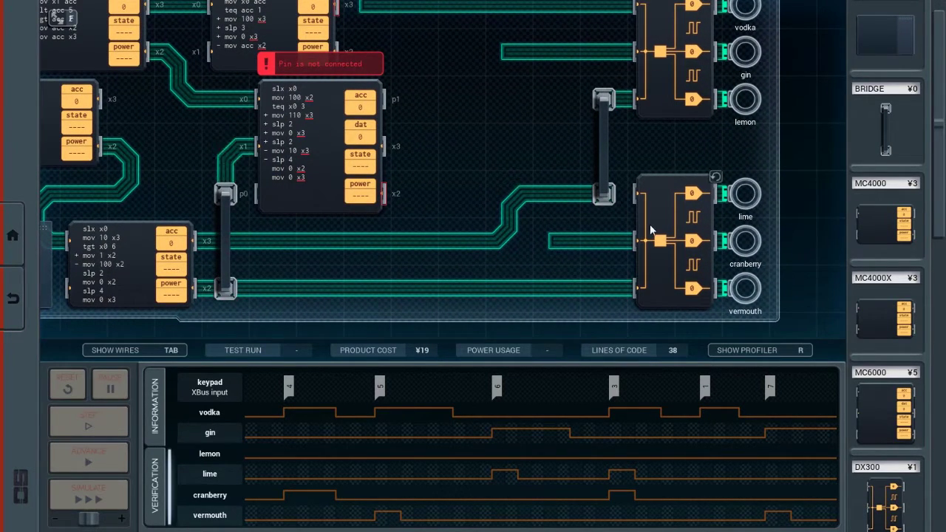
pyautogui.moveTo(550, 240); pyautogui.dragTo(633, 241)
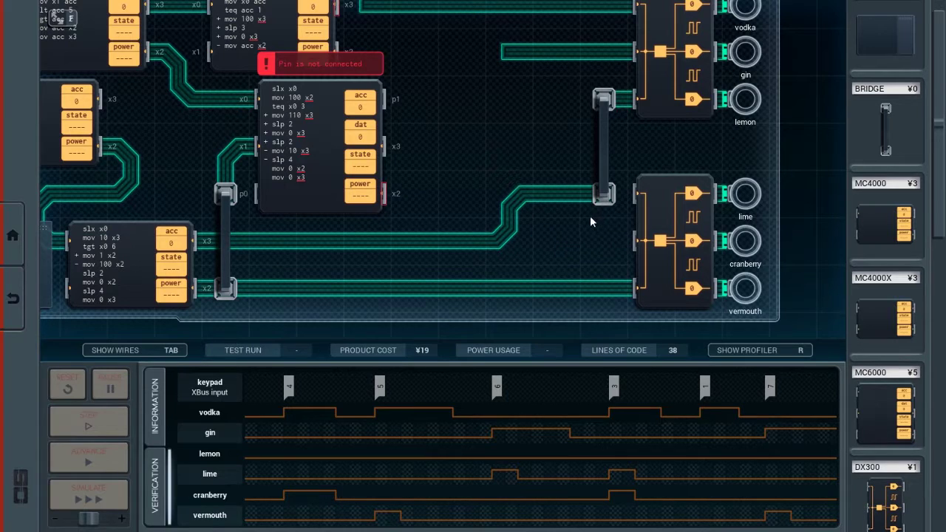
pyautogui.moveTo(504, 173); pyautogui.dragTo(599, 174)
pyautogui.moveTo(374, 170); pyautogui.dragTo(492, 177)
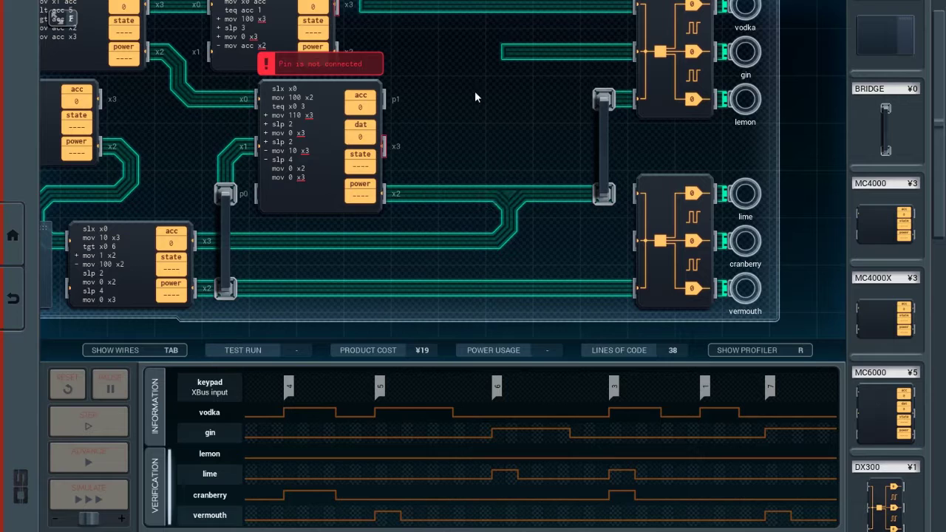
pyautogui.moveTo(618, 152); pyautogui.dragTo(820, 159)
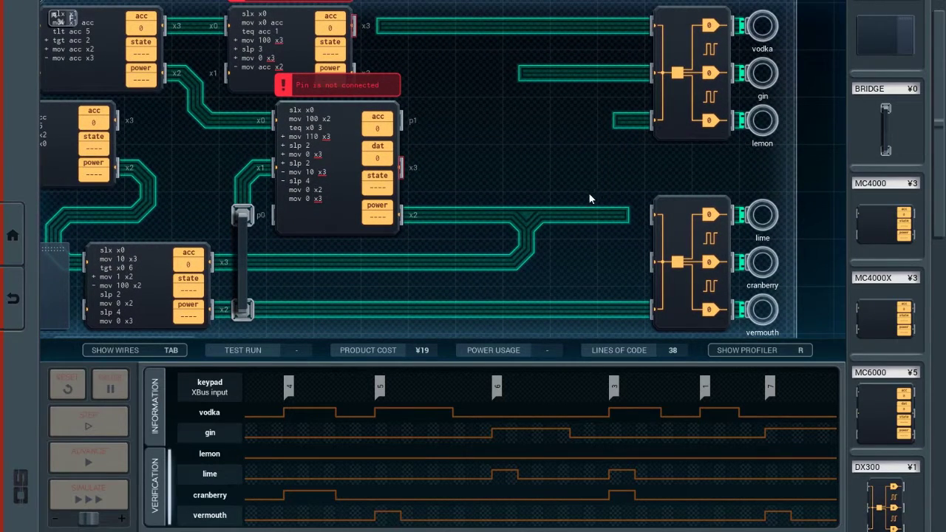
pyautogui.moveTo(589, 199)
pyautogui.mouseDown()
pyautogui.moveTo(613, 101)
pyautogui.moveTo(491, 30)
pyautogui.mouseUp()
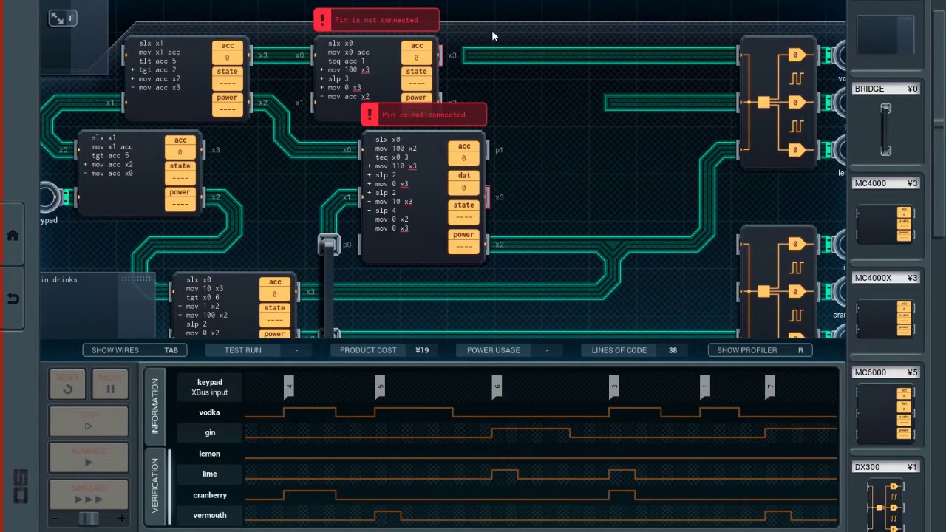
pyautogui.moveTo(569, 98); pyautogui.dragTo(439, 89)
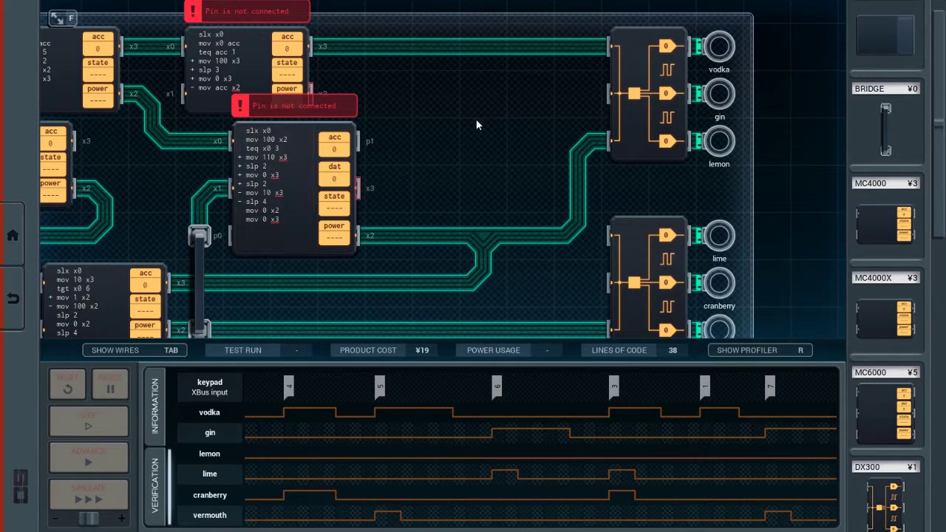
# Step: Change x3 to x1 in the mov 110, mov 0, mov 10 and final output lines
pyautogui.moveTo(476, 119); pyautogui.dragTo(468, 41)
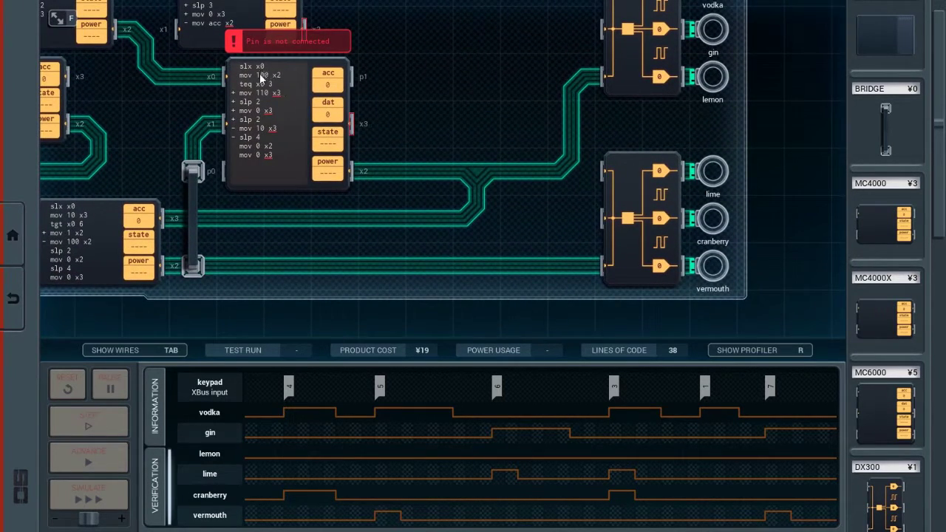
pyautogui.press('BackSpace')
pyautogui.write('1')
pyautogui.press('Down')
pyautogui.press('Down')
pyautogui.press('Right')
pyautogui.press('Right')
pyautogui.press('Right')
pyautogui.press('BackSpace')
pyautogui.write('1')
pyautogui.press('Down')
pyautogui.press('Down')
pyautogui.press('End')
pyautogui.press('BackSpace')
pyautogui.write('1')
pyautogui.press('Down')
pyautogui.press('Down')
pyautogui.press('Down')
pyautogui.press('End')
pyautogui.press('BackSpace')
pyautogui.write('1')
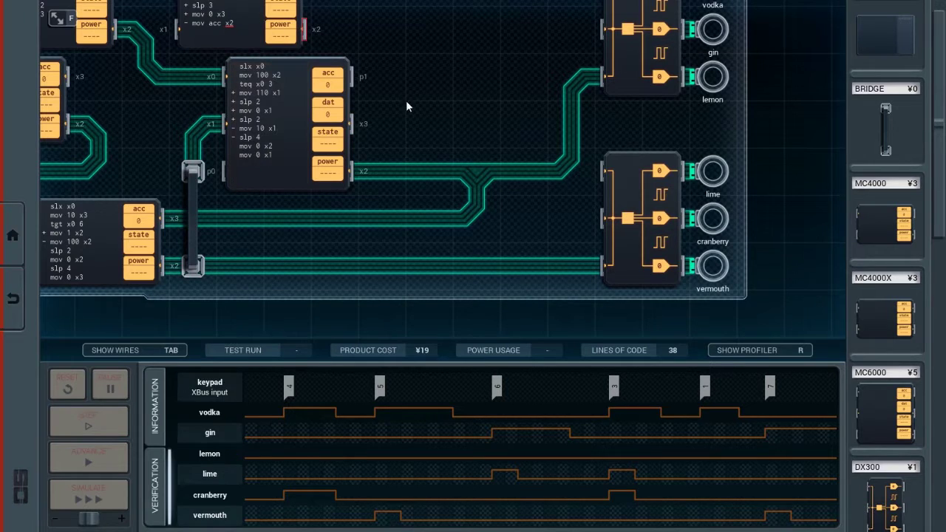
# Step: Add a new MC6000 controller and a bridge beside it on the board
pyautogui.moveTo(405, 101); pyautogui.dragTo(374, 300)
pyautogui.moveTo(857, 371); pyautogui.dragTo(403, 273)
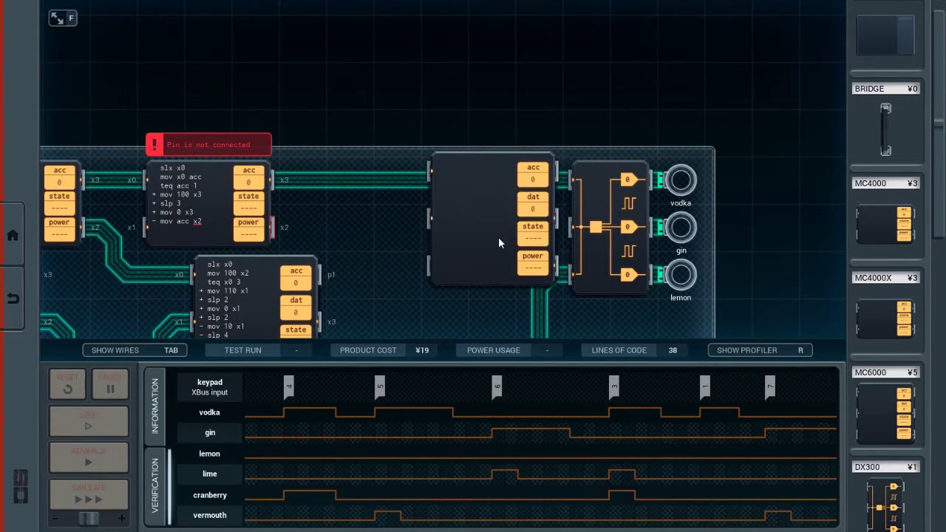
pyautogui.moveTo(550, 207); pyautogui.dragTo(540, 119)
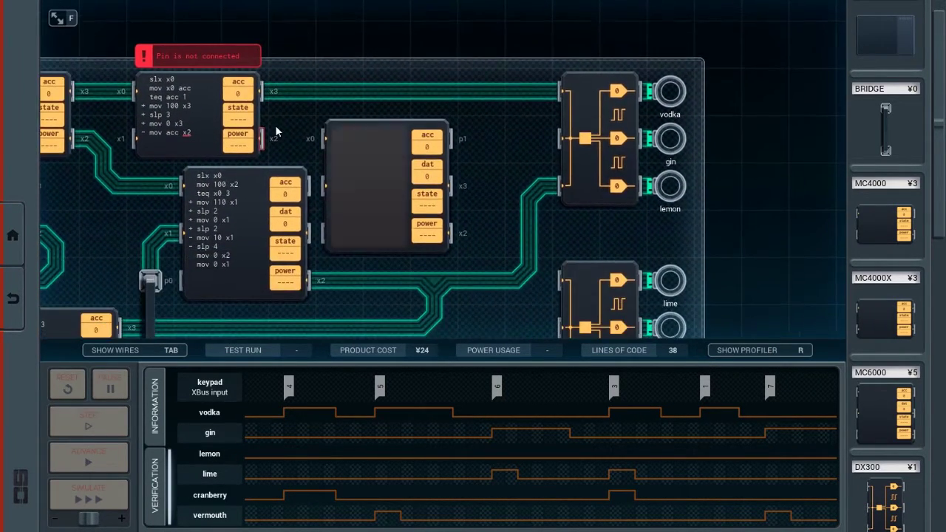
pyautogui.click(334, 131)
pyautogui.write('slx x0')
pyautogui.moveTo(456, 113); pyautogui.dragTo(405, 55)
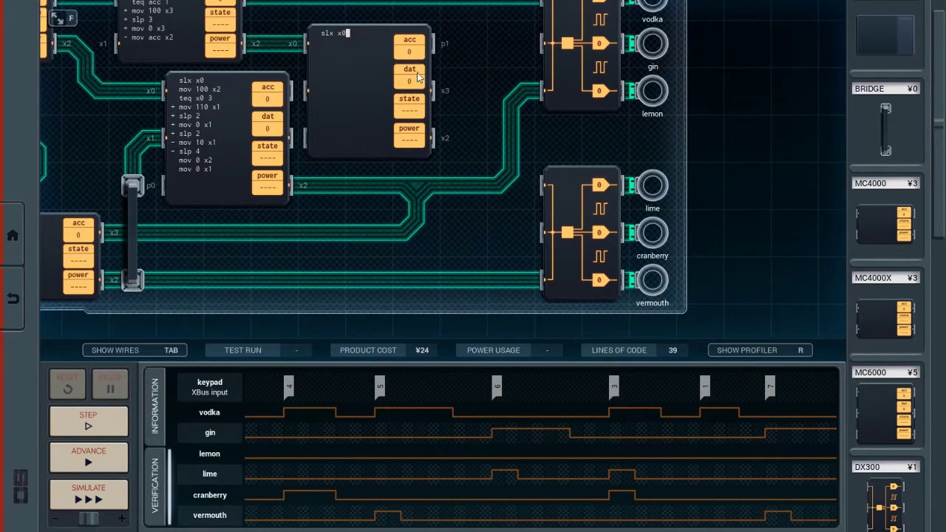
pyautogui.moveTo(886, 129)
pyautogui.mouseDown()
pyautogui.moveTo(425, 212)
pyautogui.moveTo(471, 200)
pyautogui.moveTo(467, 160)
pyautogui.mouseUp()
# Step: Write the code: slx x0, teq x0 2, then the + and - mov and slp lines
pyautogui.press('Return')
pyautogui.write('teq ')
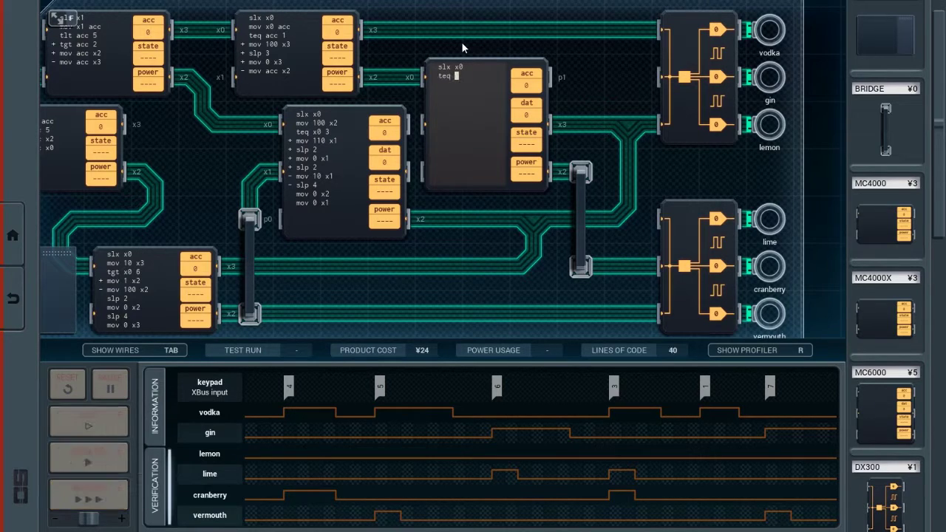
pyautogui.write('x0 ')
pyautogui.write('2')
pyautogui.press('Return')
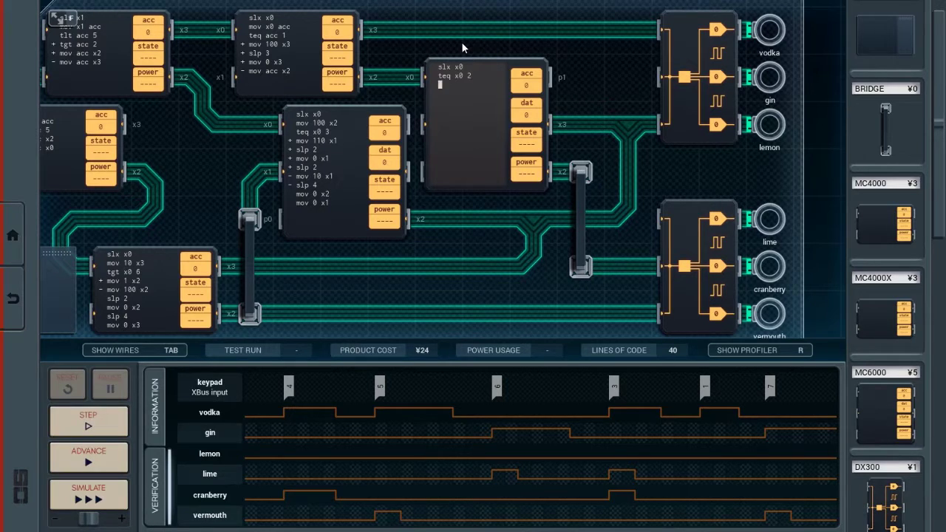
pyautogui.write('+ mov')
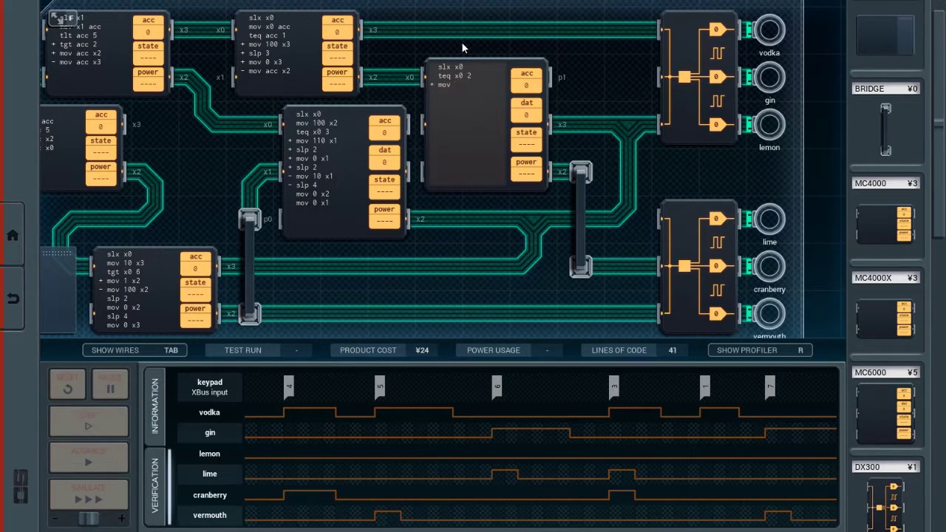
pyautogui.write(' 101 x3')
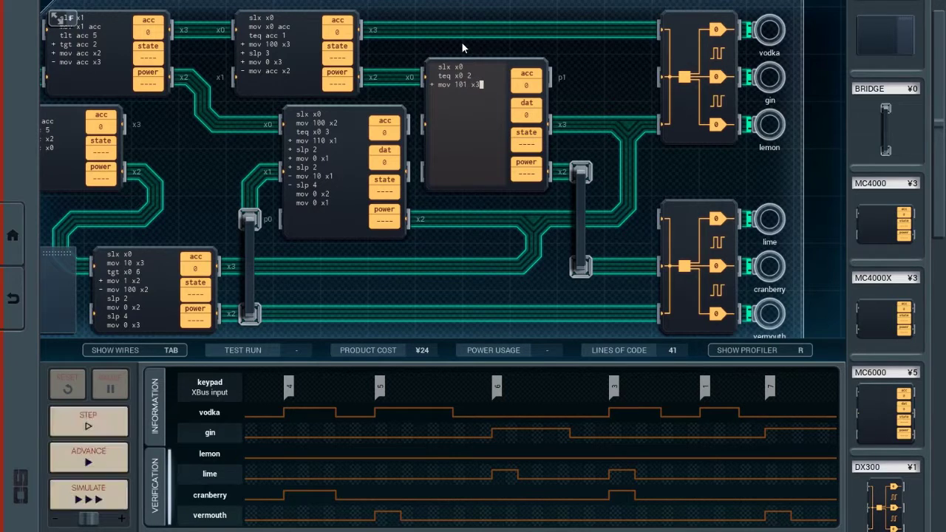
pyautogui.press('Return')
pyautogui.write('+ slp 2')
pyautogui.press('Return')
pyautogui.write('+ mov 100 x3')
pyautogui.press('Return')
pyautogui.write('+ slp')
pyautogui.press('Return')
pyautogui.write('- mov')
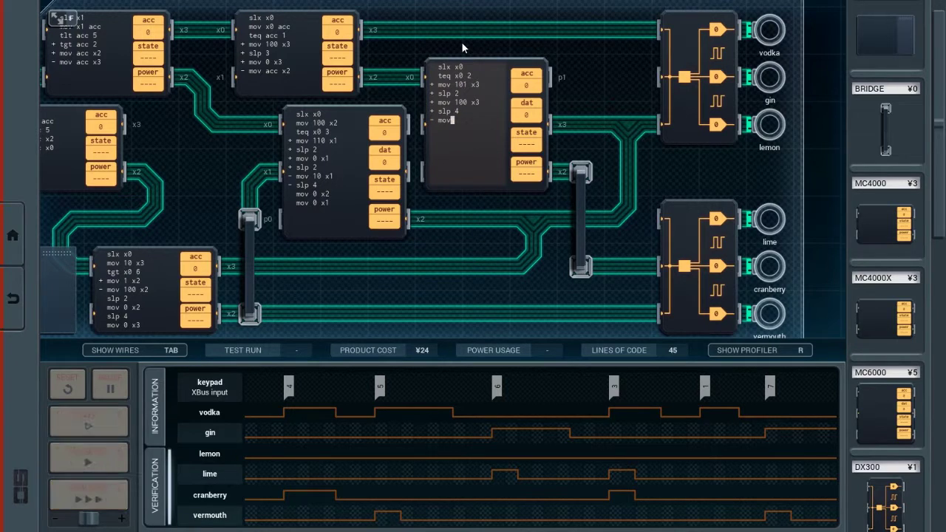
pyautogui.write(' 100 x3')
pyautogui.press('Return')
pyautogui.write('- mov 1 x2')
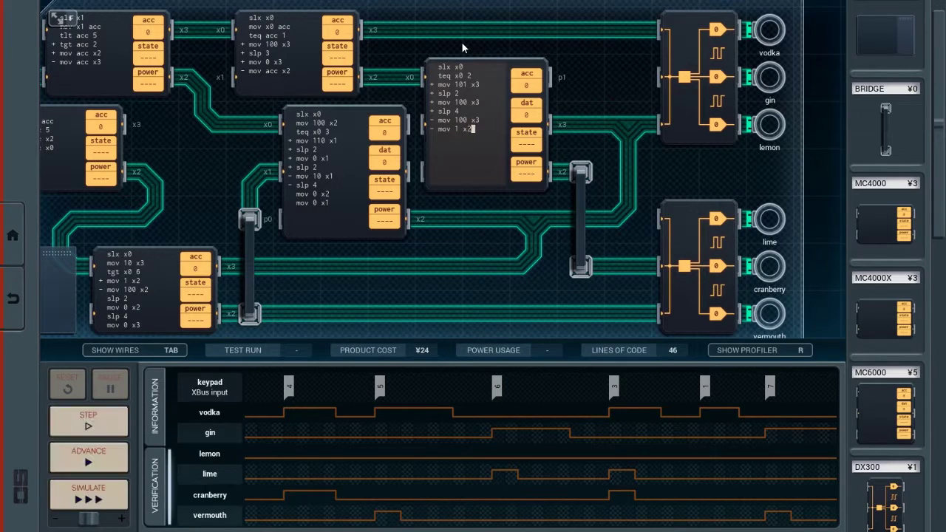
pyautogui.press('Return')
pyautogui.write('- slp 2')
pyautogui.press('Return')
pyautogui.write('- ')
pyautogui.write('mov 0 x2')
pyautogui.press('Return')
pyautogui.write('- slp 4')
pyautogui.press('Return')
pyautogui.write('mov 0 x3')
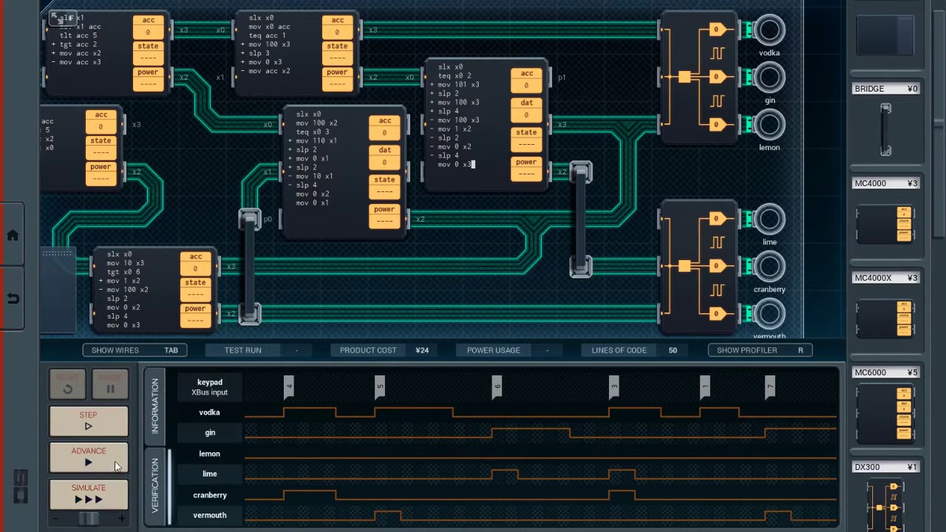
# Step: Run the full verification simulation until it completes at ¥24, 150 power, 50 lines
pyautogui.click(80, 491)
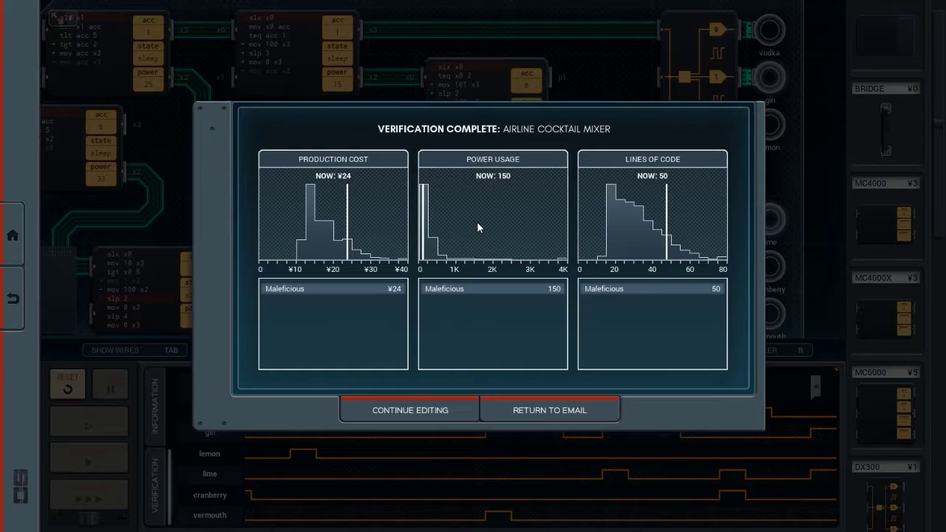
# Step: Go back to the Airline Cocktail Mixer email from the Verification Complete dialog
pyautogui.click(513, 409)
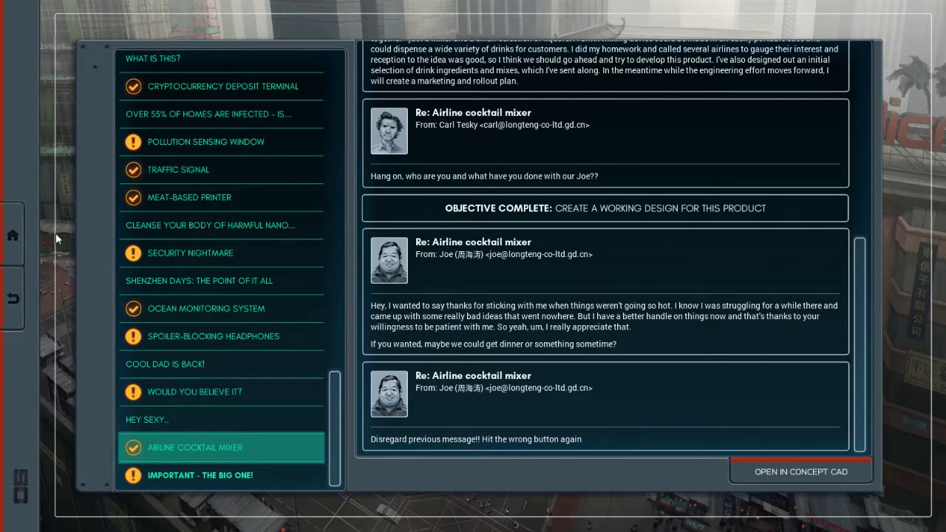
# Step: Close conceptMAIL with the left-edge home button to show the desktop
pyautogui.click(12, 235)
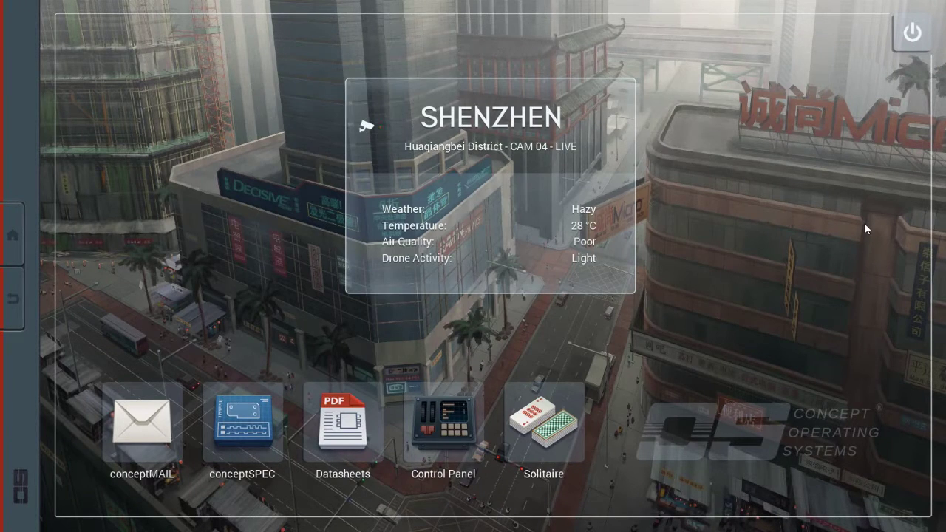